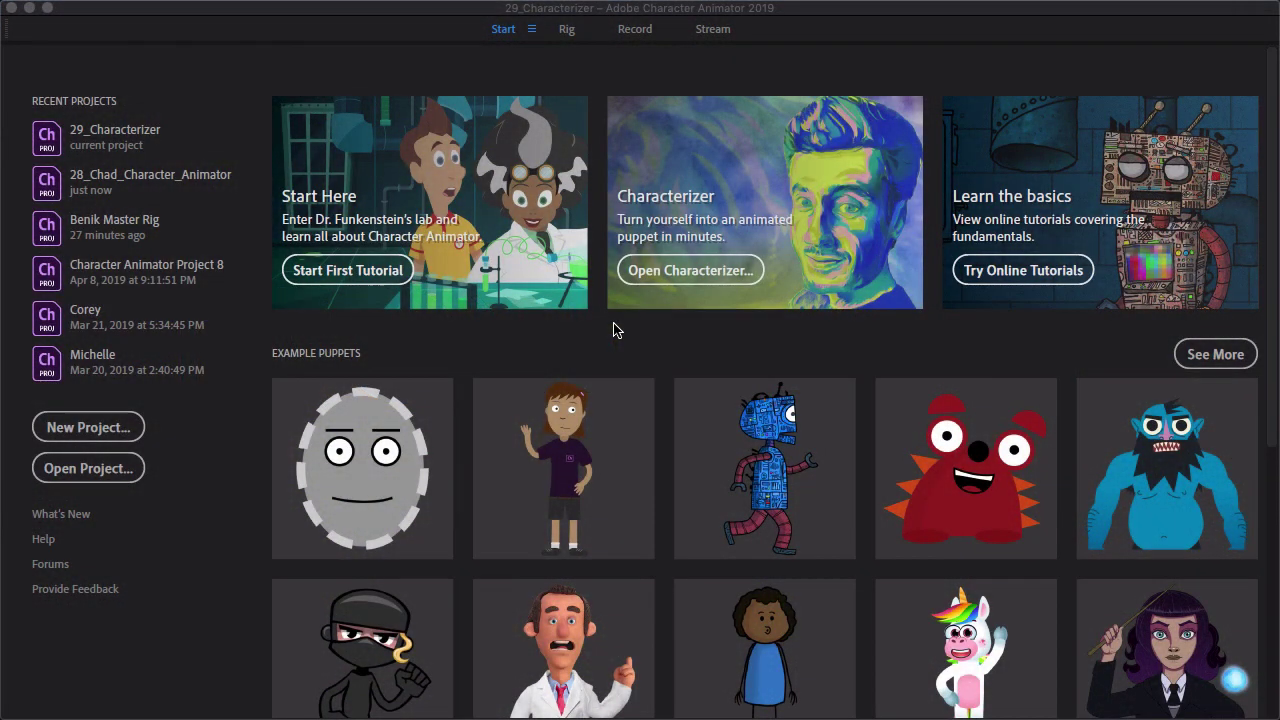
Open Characterizer and start a new webcam capture, full screen with Start Capture visible
{"action": "left_click", "coordinate": [340, 19]}
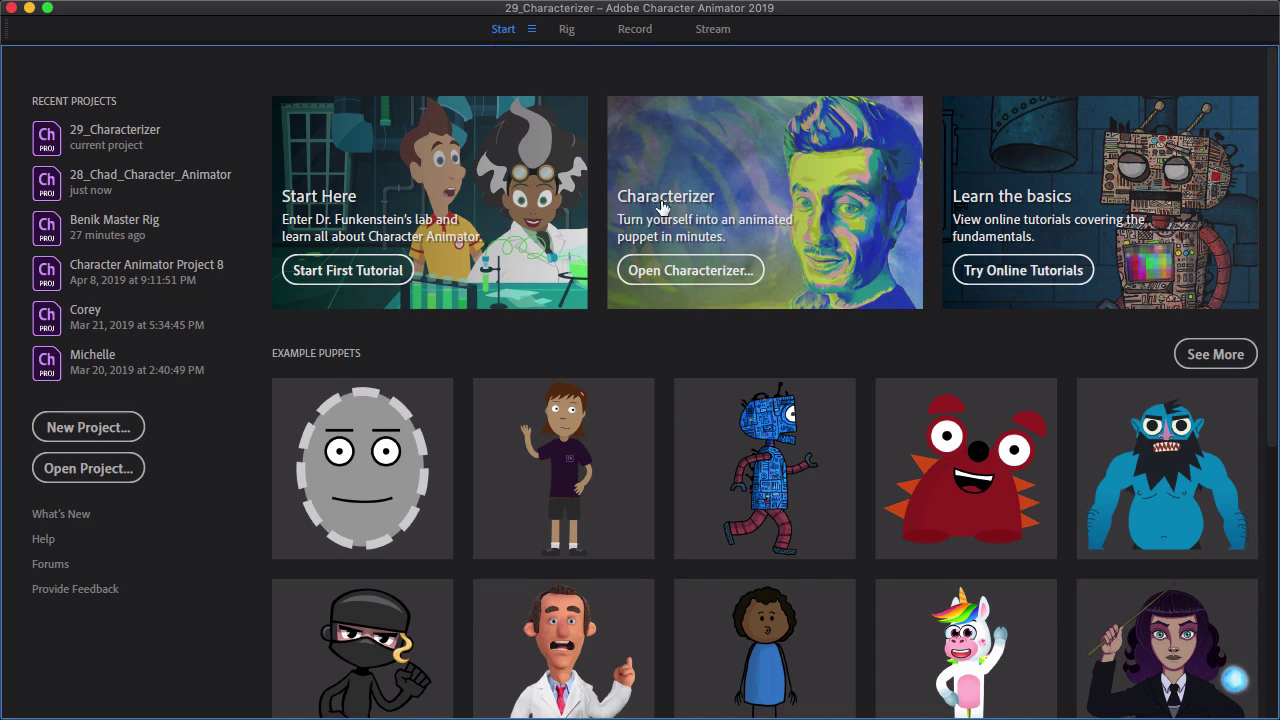
{"action": "left_click", "coordinate": [726, 279]}
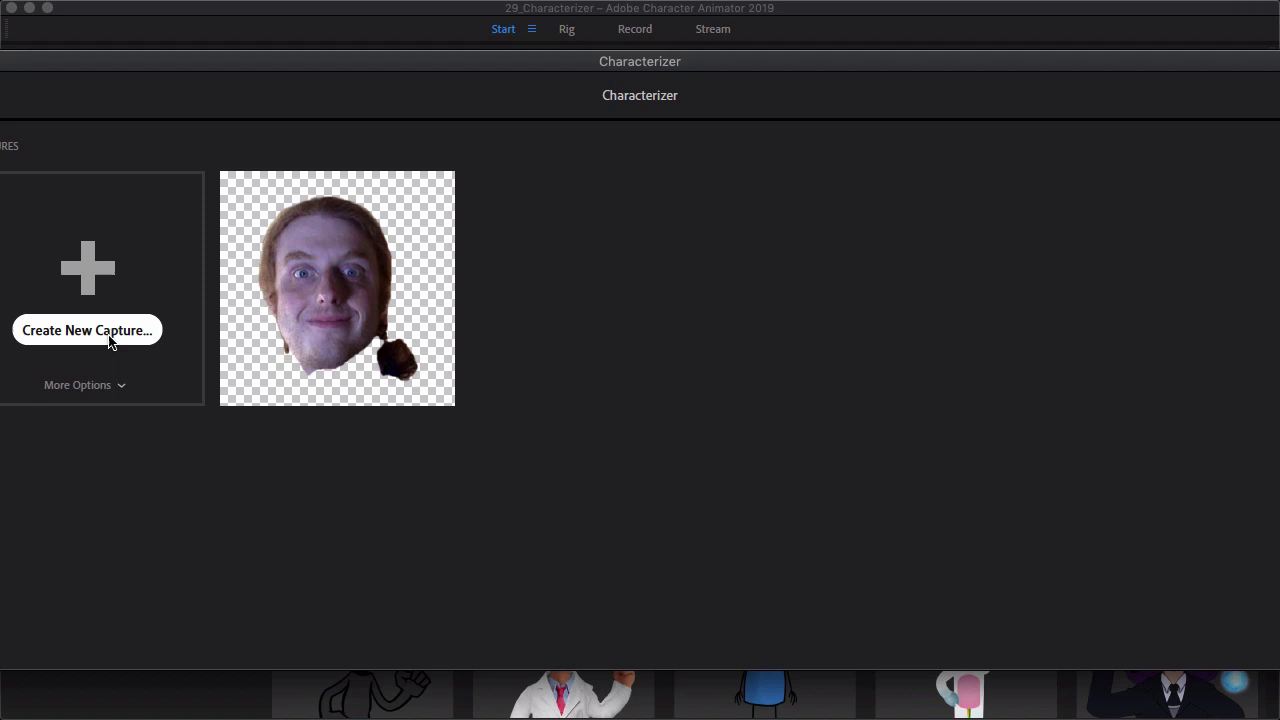
{"action": "left_click", "coordinate": [109, 341]}
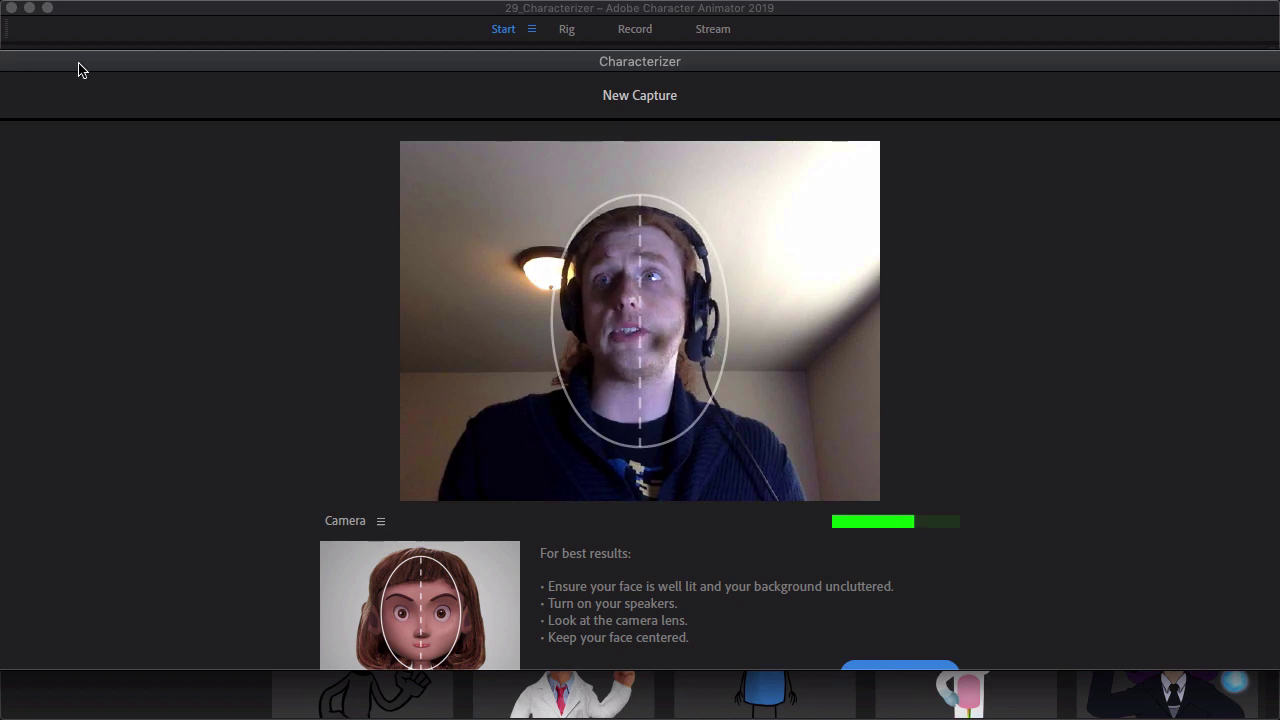
{"action": "key", "text": "ctrl+super+f"}
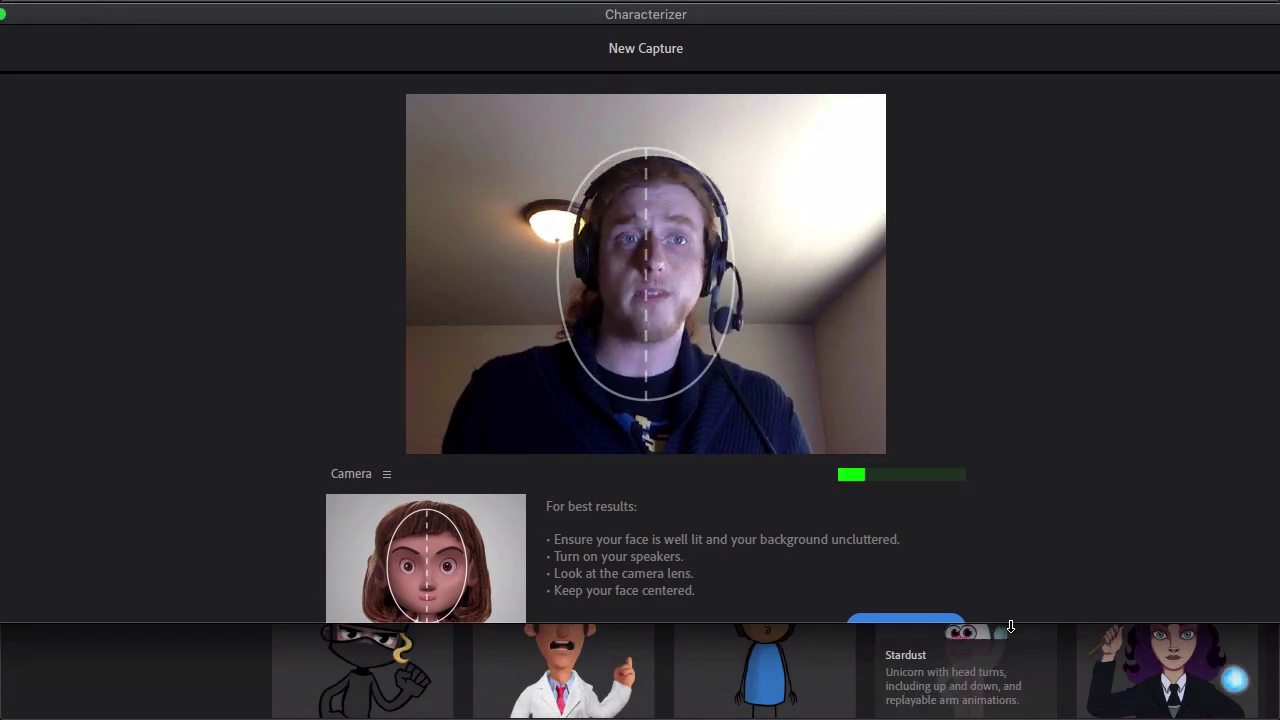
{"action": "left_click_drag", "start_coordinate": [1011, 623], "coordinate": [1012, 697]}
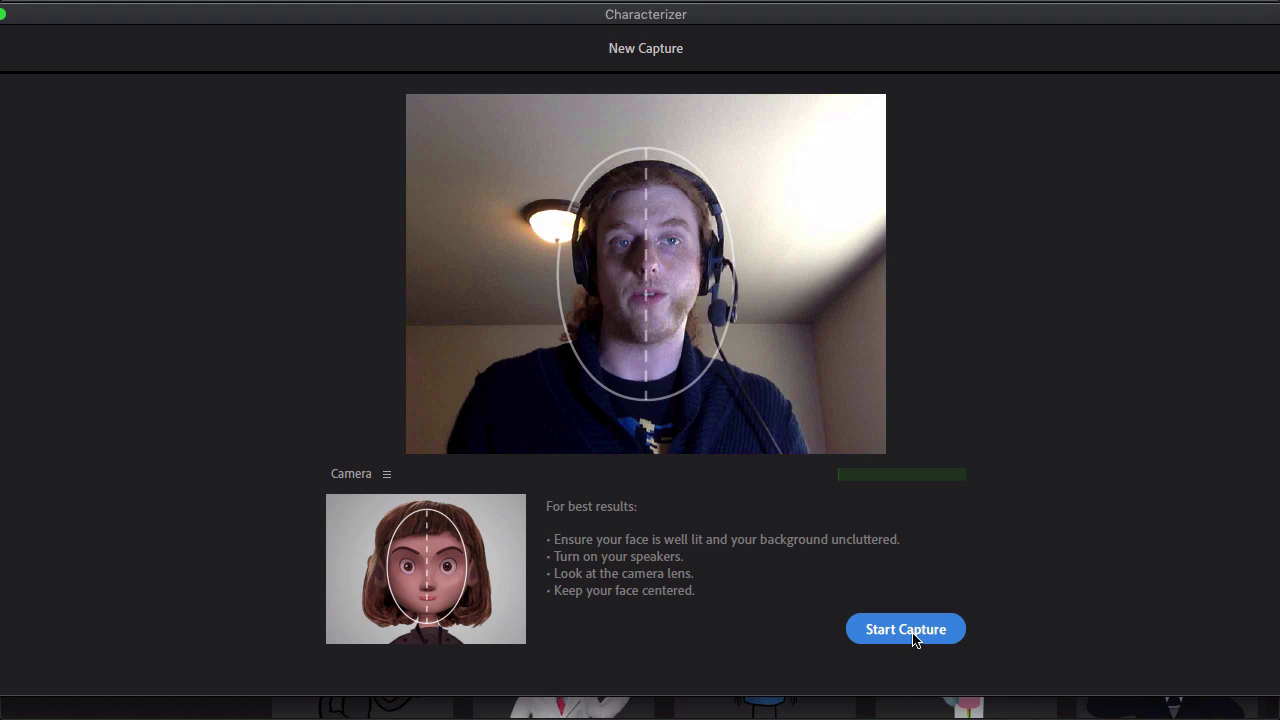
Start the capture and perform all sixteen prompted expressions, Neutral through W-Oo
{"action": "left_click", "coordinate": [911, 632]}
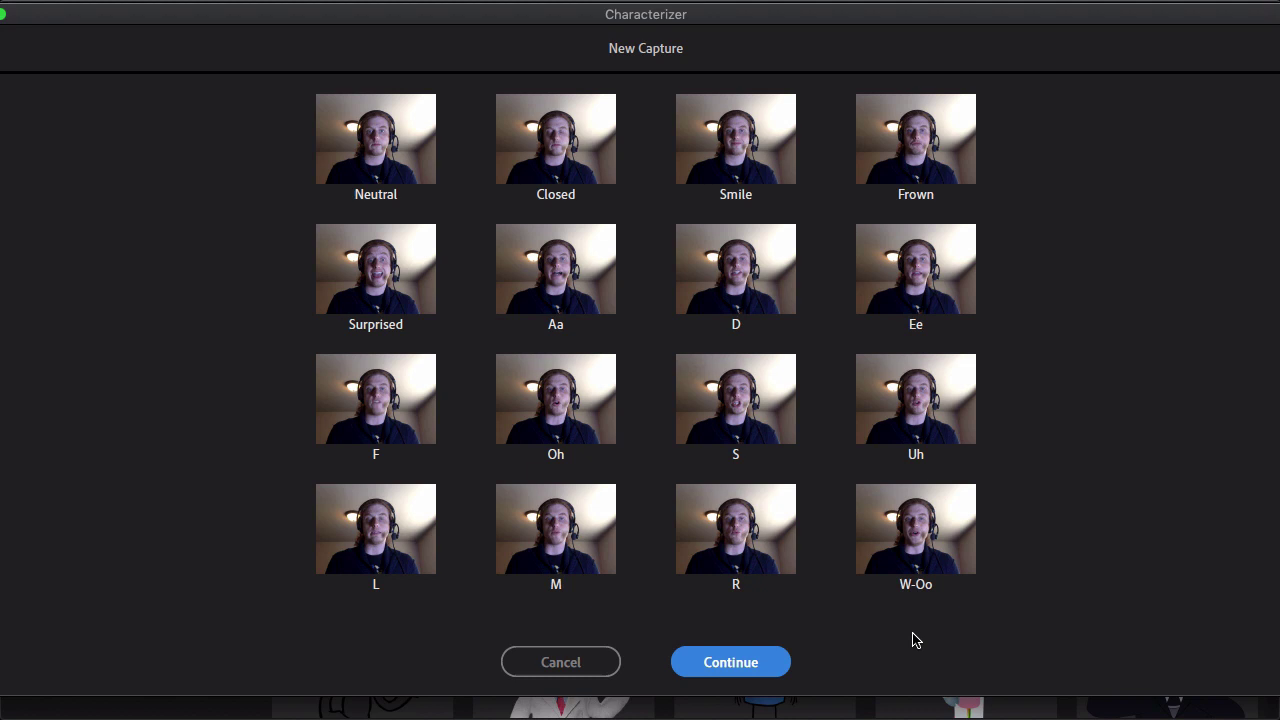
Accept the captured expressions and maximize the Characterizer window
{"action": "left_click", "coordinate": [731, 662]}
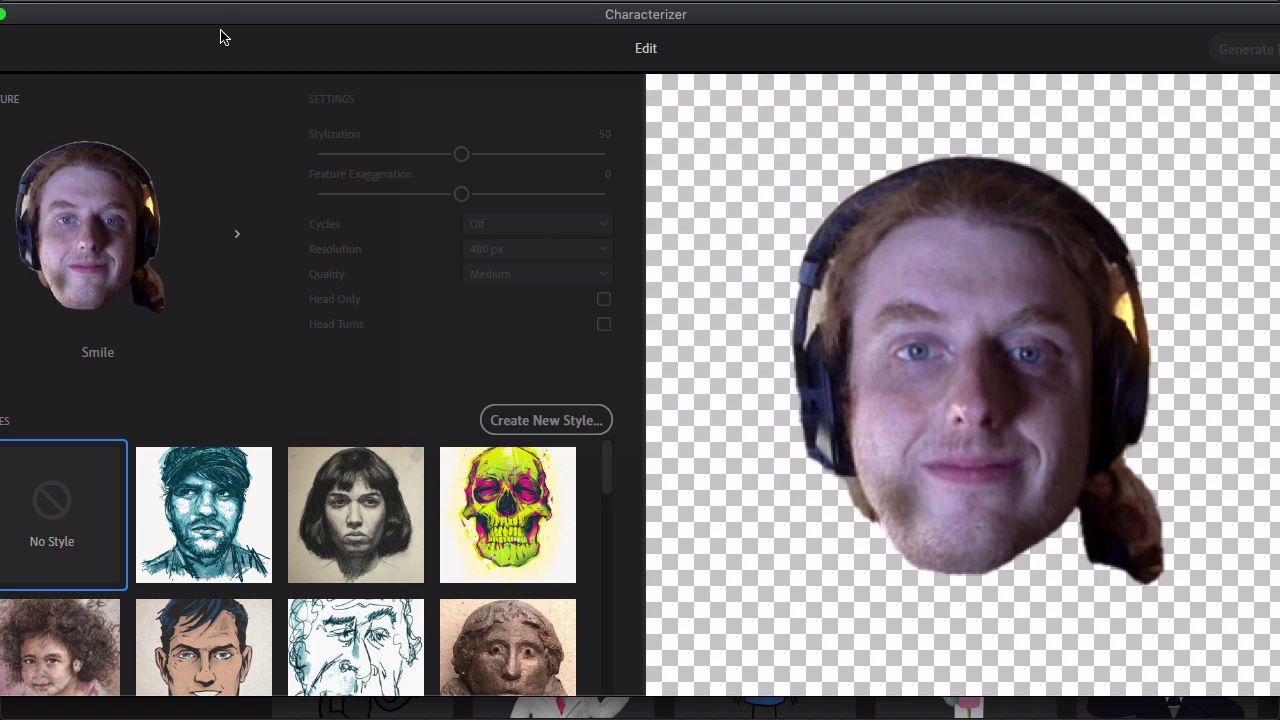
{"action": "left_click_drag", "start_coordinate": [225, 15], "coordinate": [277, 15]}
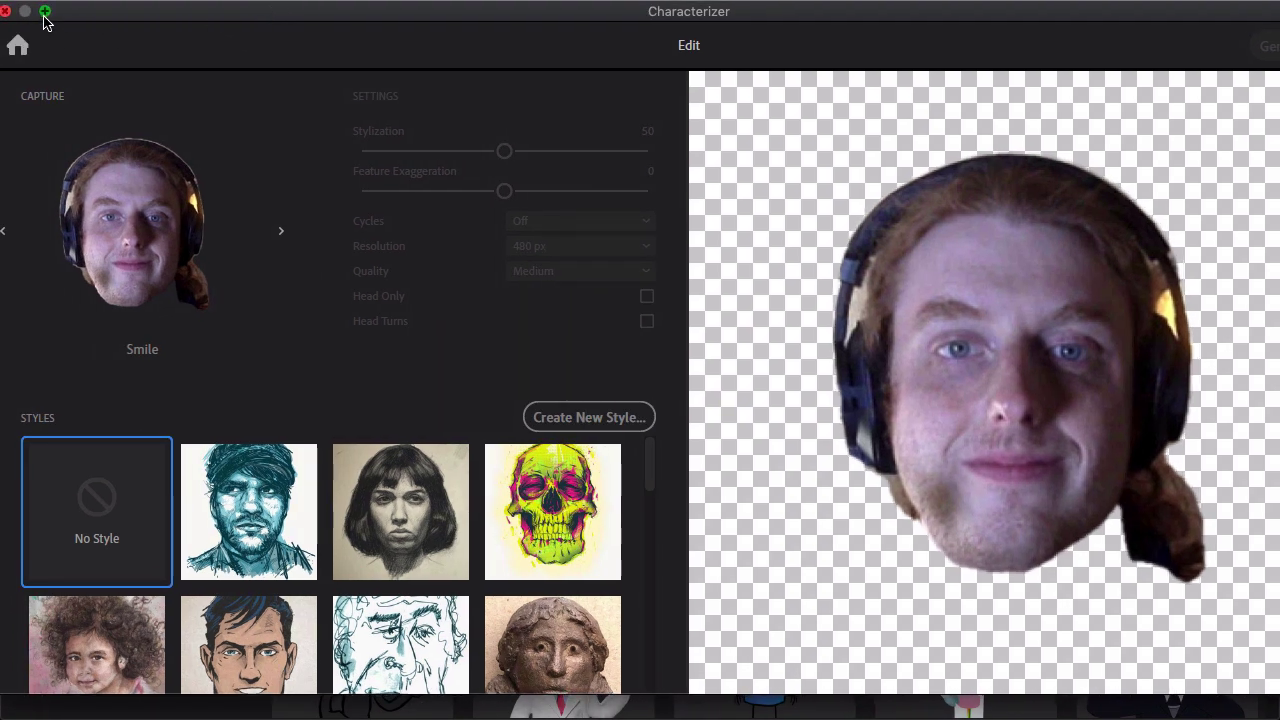
{"action": "left_click", "coordinate": [47, 11]}
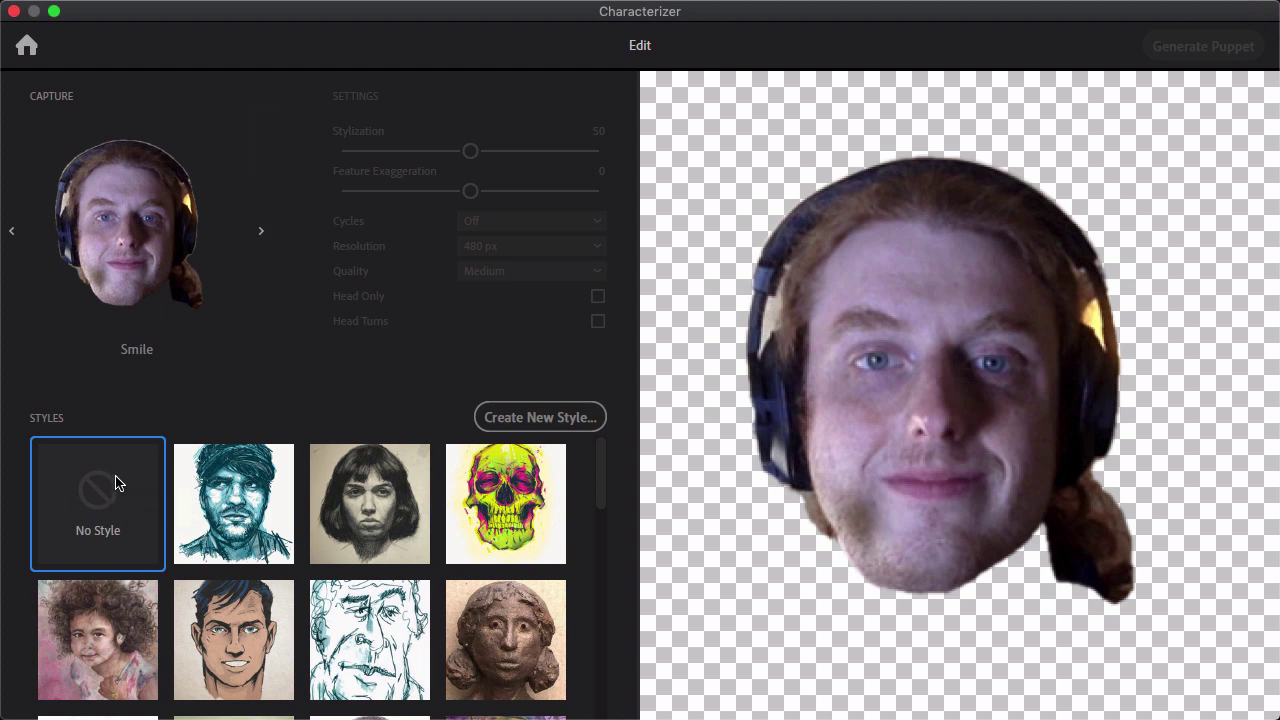
Step through the captured poses, starting with Frown, to review each one
{"action": "left_click", "coordinate": [263, 235]}
{"action": "left_click", "coordinate": [263, 235]}
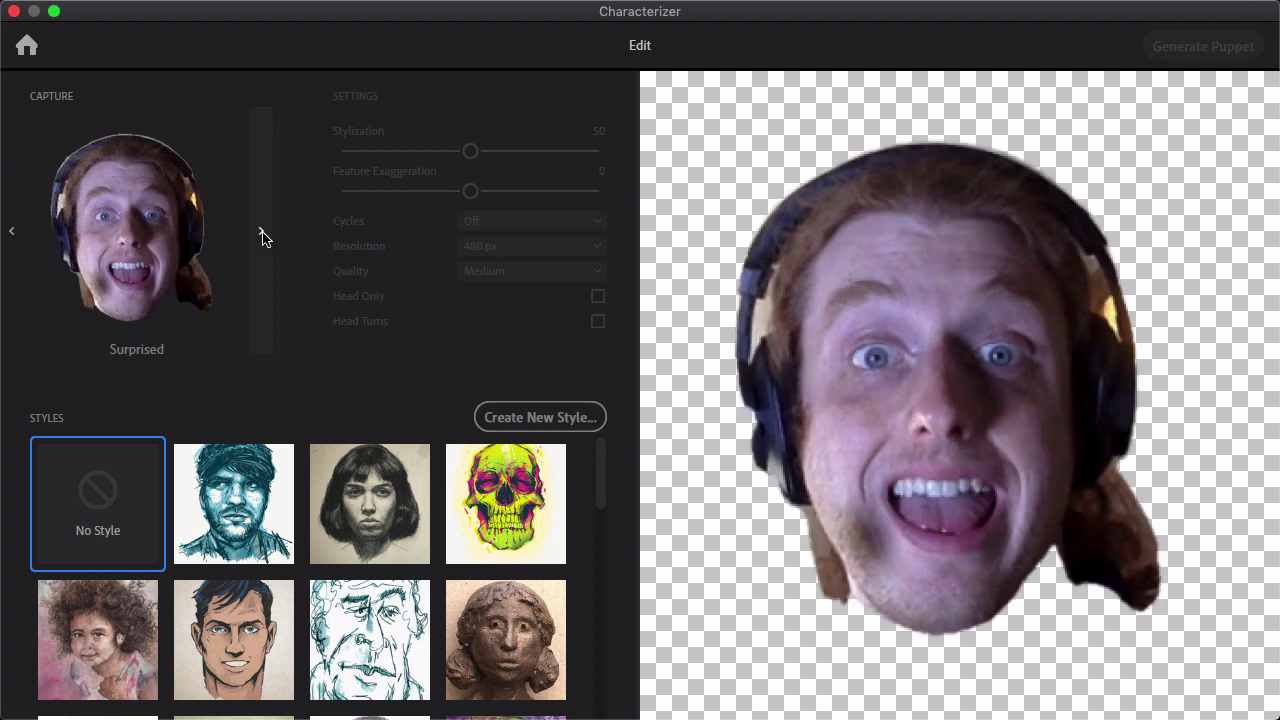
{"action": "left_click", "coordinate": [263, 235]}
{"action": "left_click", "coordinate": [263, 235]}
{"action": "left_click", "coordinate": [263, 235]}
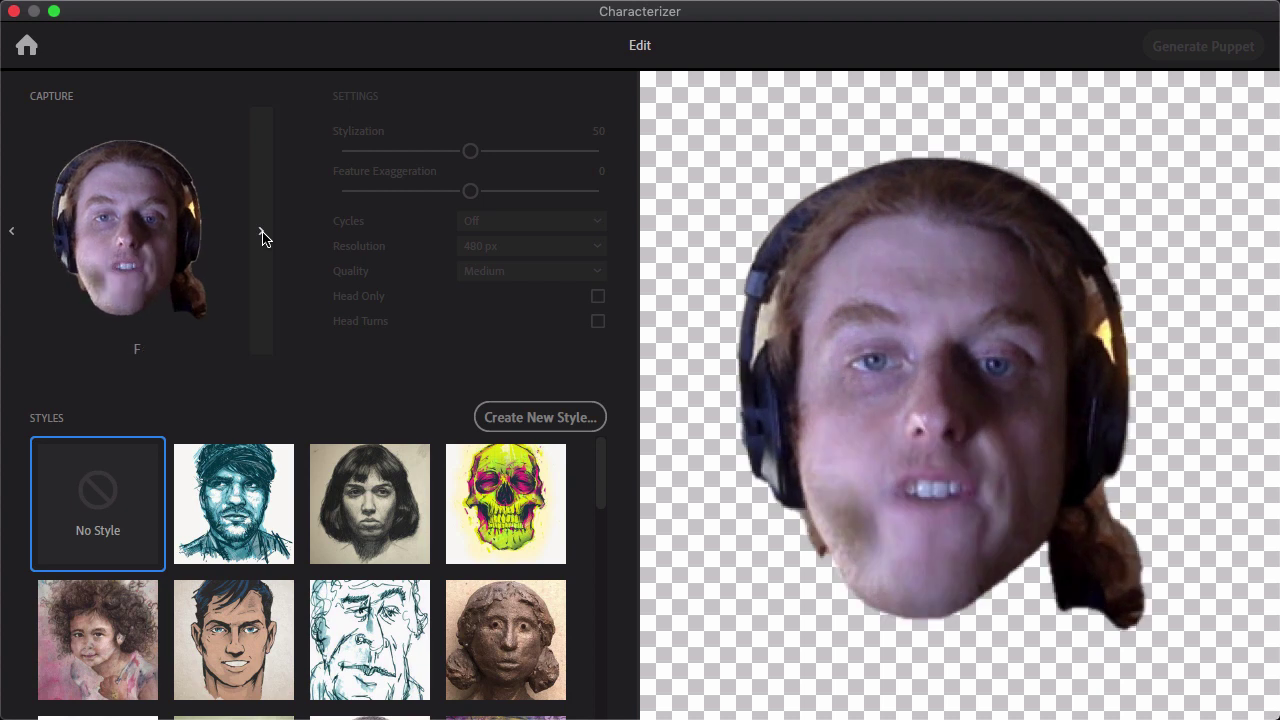
{"action": "left_click", "coordinate": [263, 235]}
{"action": "left_click", "coordinate": [263, 235]}
{"action": "left_click", "coordinate": [263, 235]}
{"action": "left_click", "coordinate": [263, 235]}
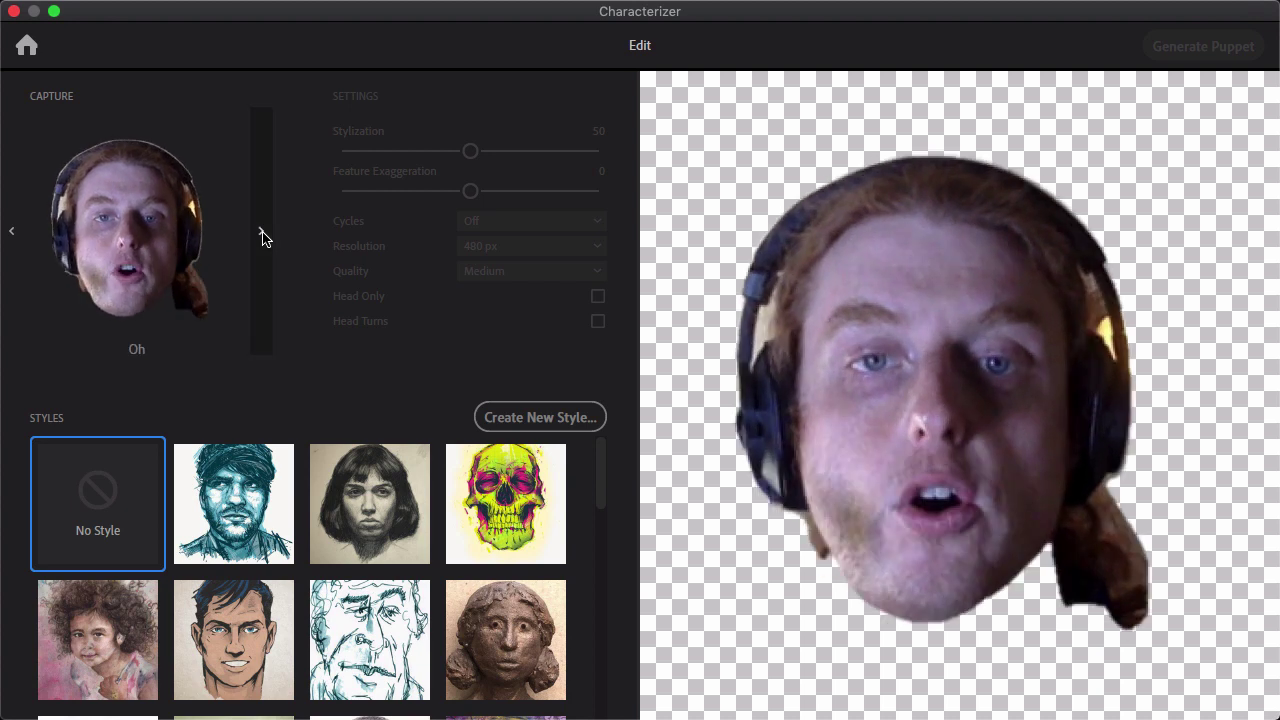
{"action": "left_click", "coordinate": [263, 235]}
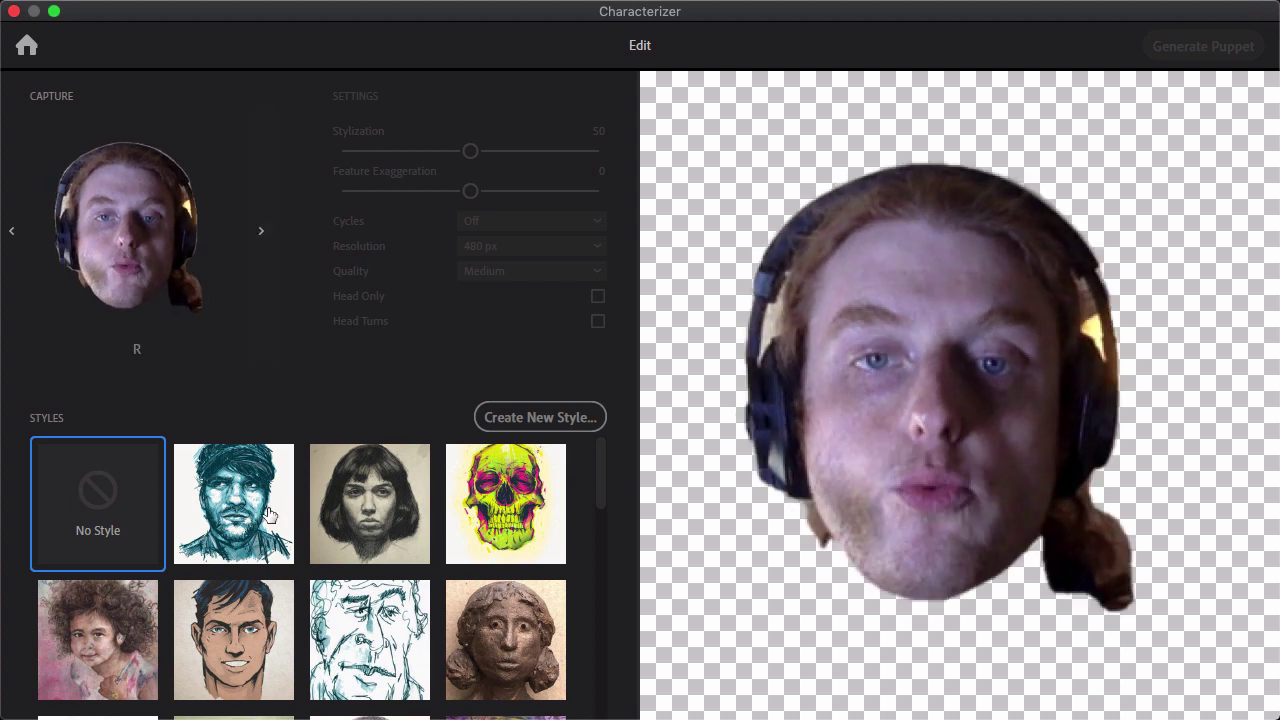
Preview the blue sketch, charcoal, yellow painted and pencil portrait styles on the face
{"action": "left_click", "coordinate": [243, 489]}
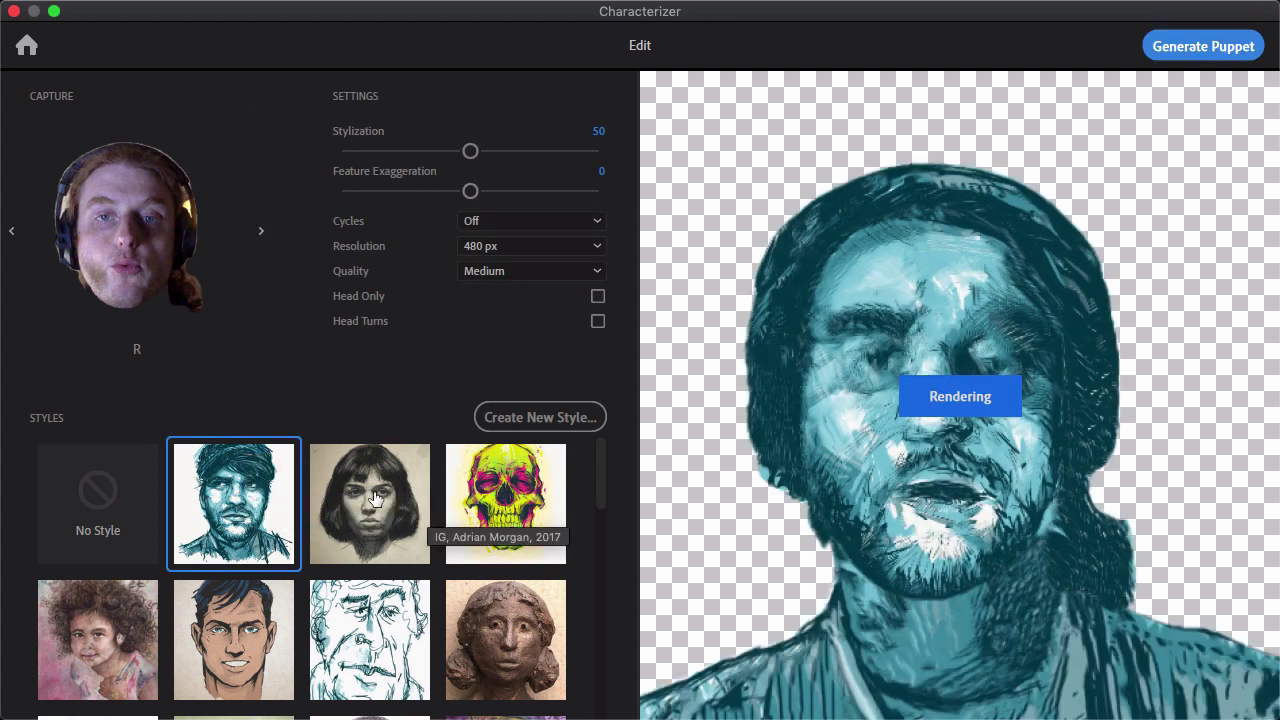
{"action": "left_click", "coordinate": [374, 493]}
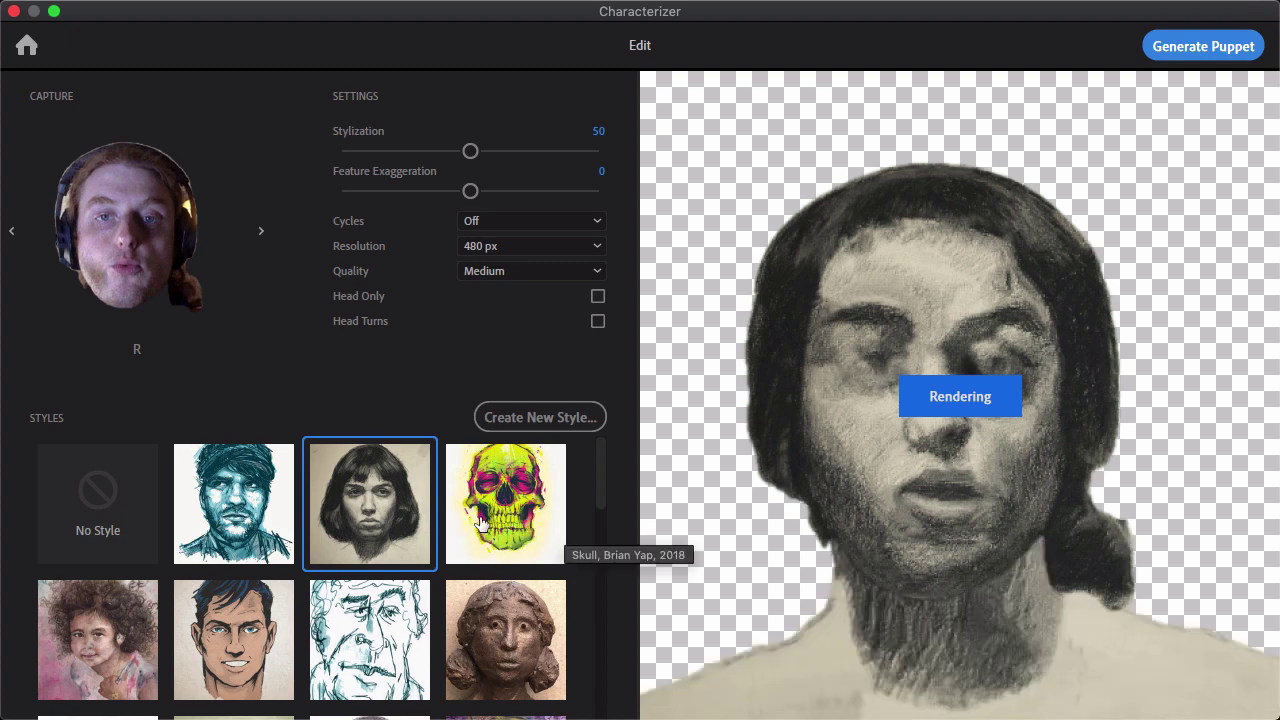
{"action": "scroll", "coordinate": [480, 522], "scroll_direction": "down", "scroll_amount": 5}
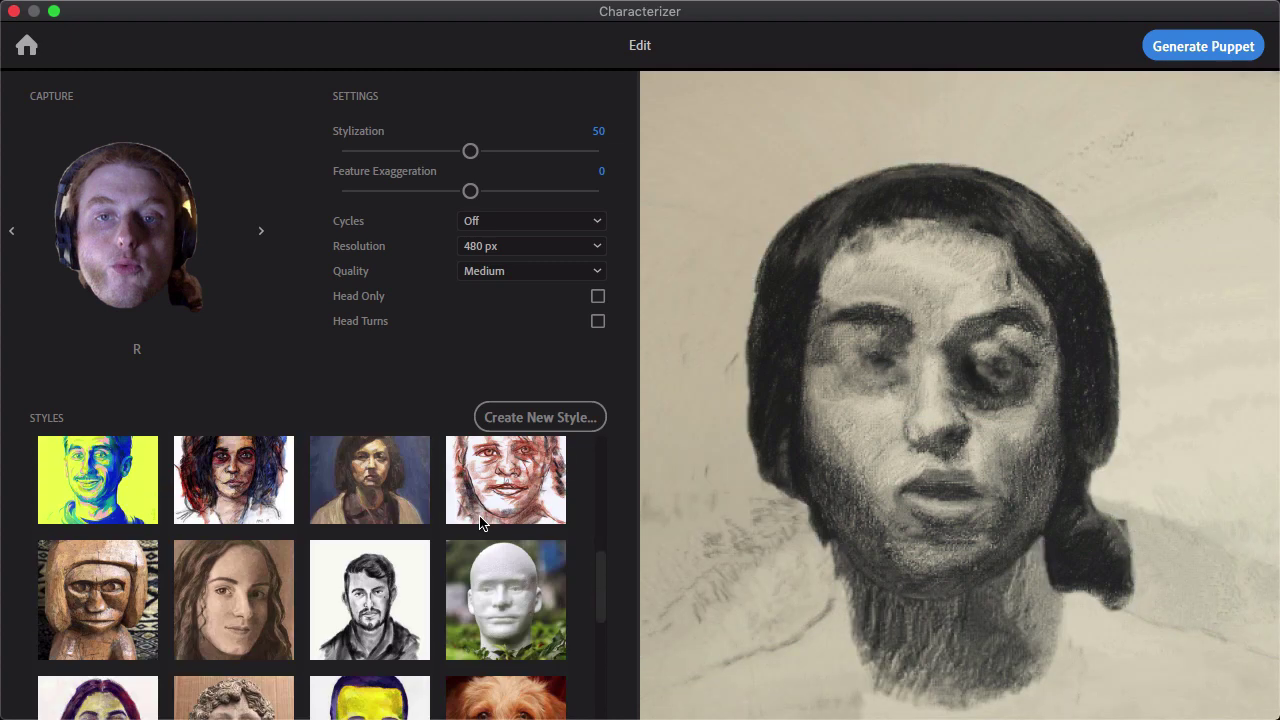
{"action": "scroll", "coordinate": [480, 522], "scroll_direction": "down", "scroll_amount": 3}
{"action": "scroll", "coordinate": [480, 522], "scroll_direction": "down", "scroll_amount": 2}
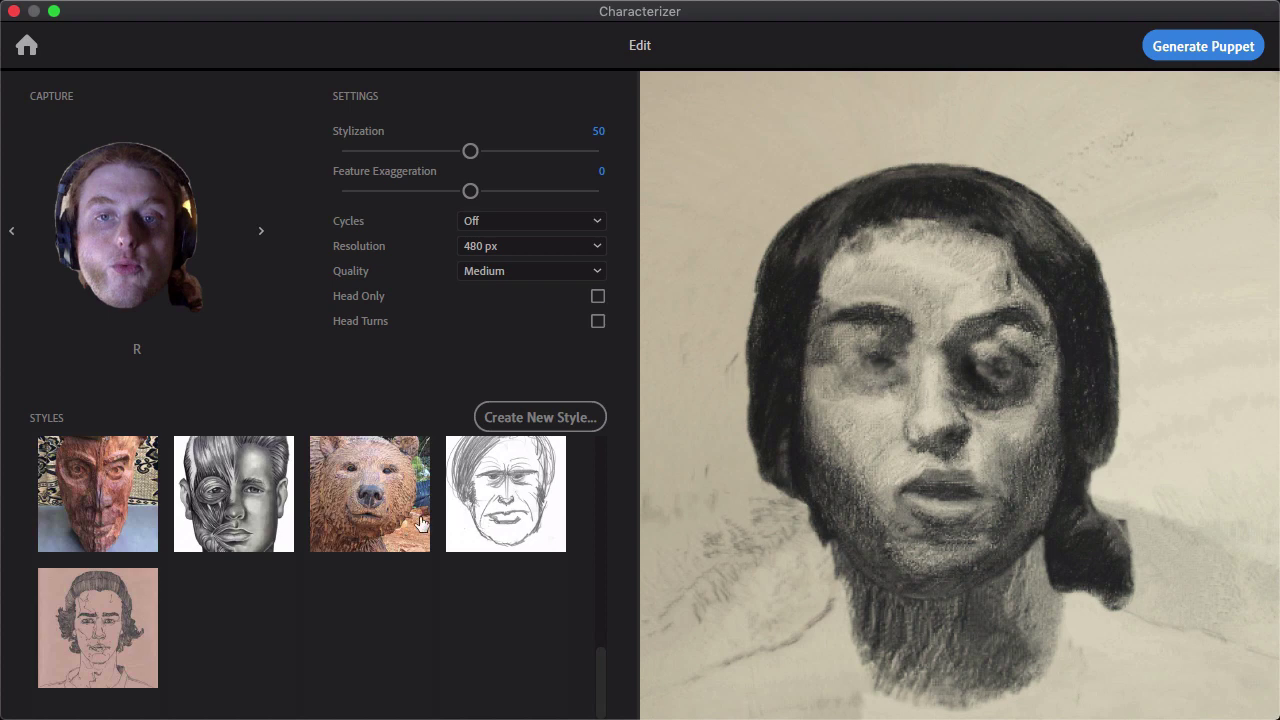
{"action": "scroll", "coordinate": [420, 522], "scroll_direction": "up", "scroll_amount": 3}
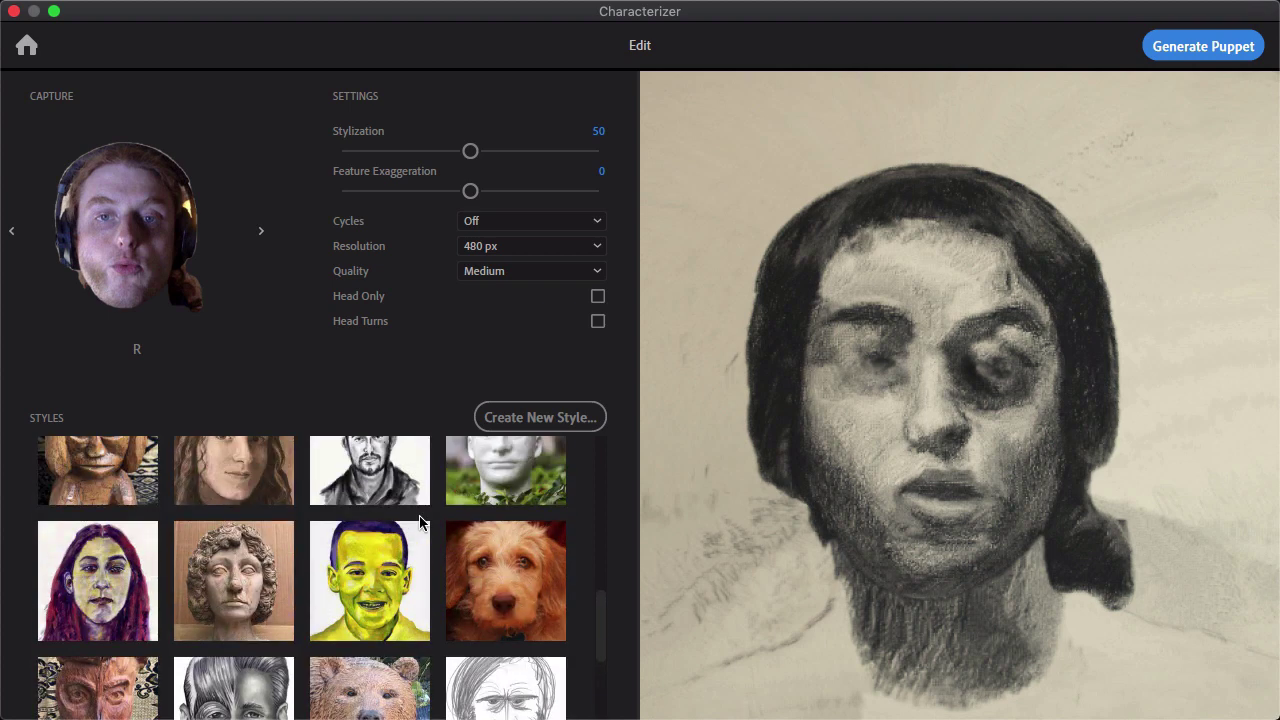
{"action": "left_click", "coordinate": [385, 587]}
{"action": "scroll", "coordinate": [289, 589], "scroll_direction": "up", "scroll_amount": 1}
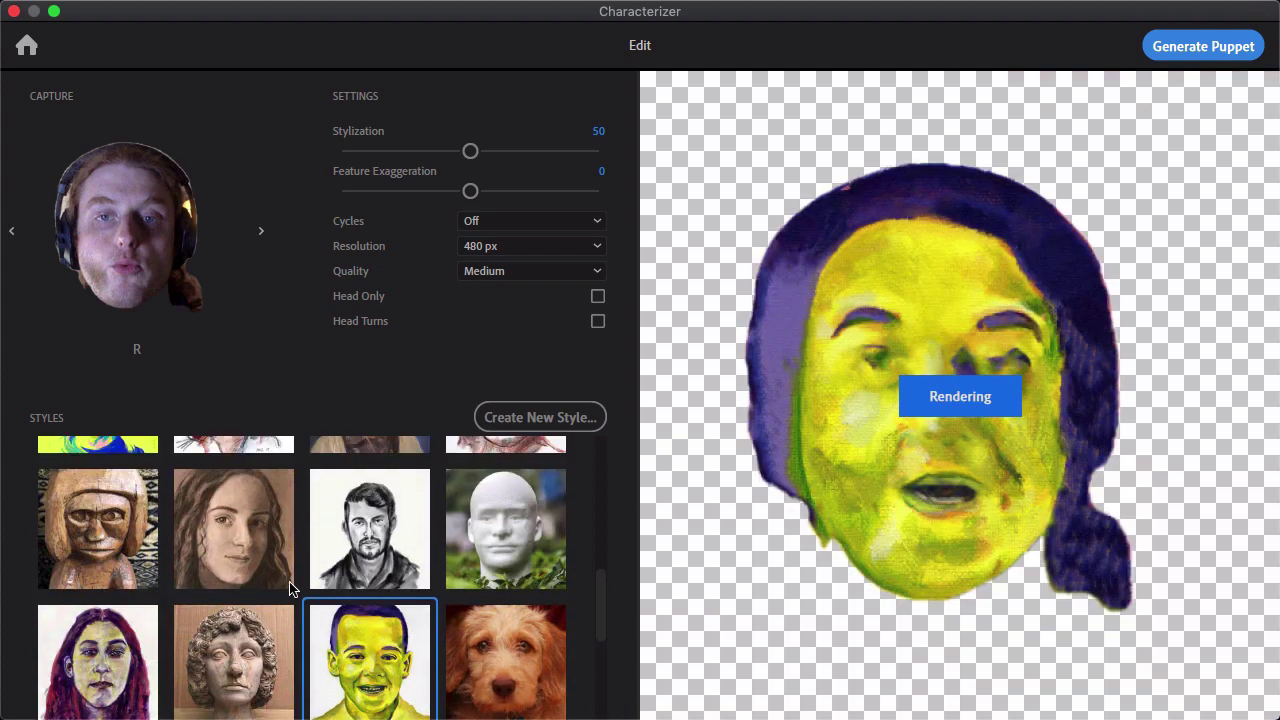
{"action": "left_click", "coordinate": [383, 531]}
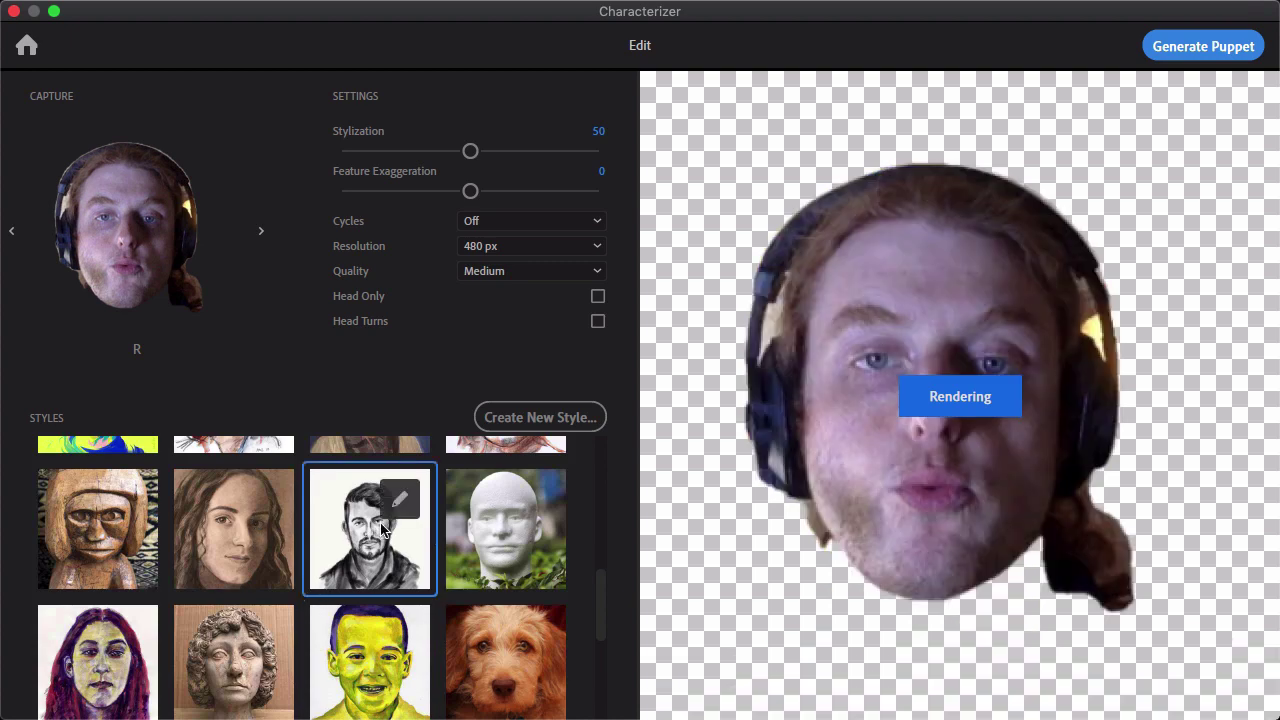
Preview the mannequin-head and teal line-sketch styles, then apply the comic-book portrait style
{"action": "left_click", "coordinate": [498, 519]}
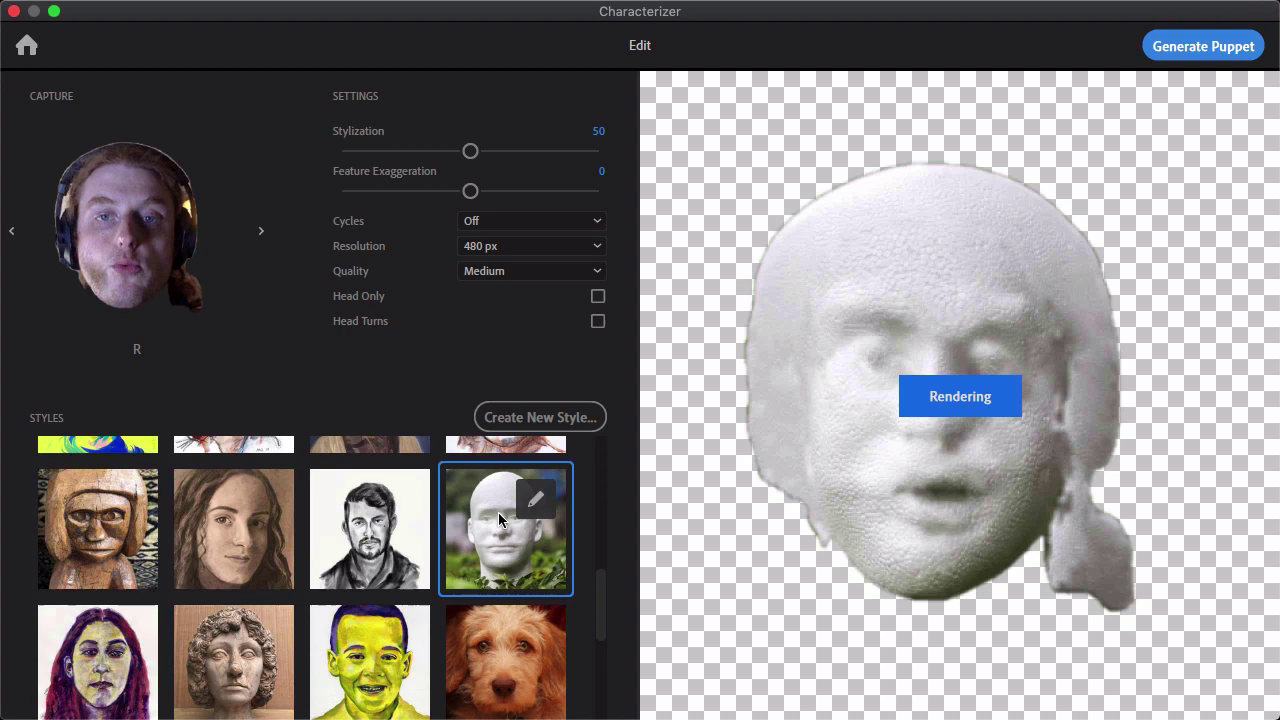
{"action": "scroll", "coordinate": [302, 546], "scroll_direction": "up", "scroll_amount": 3}
{"action": "scroll", "coordinate": [307, 548], "scroll_direction": "up", "scroll_amount": 3}
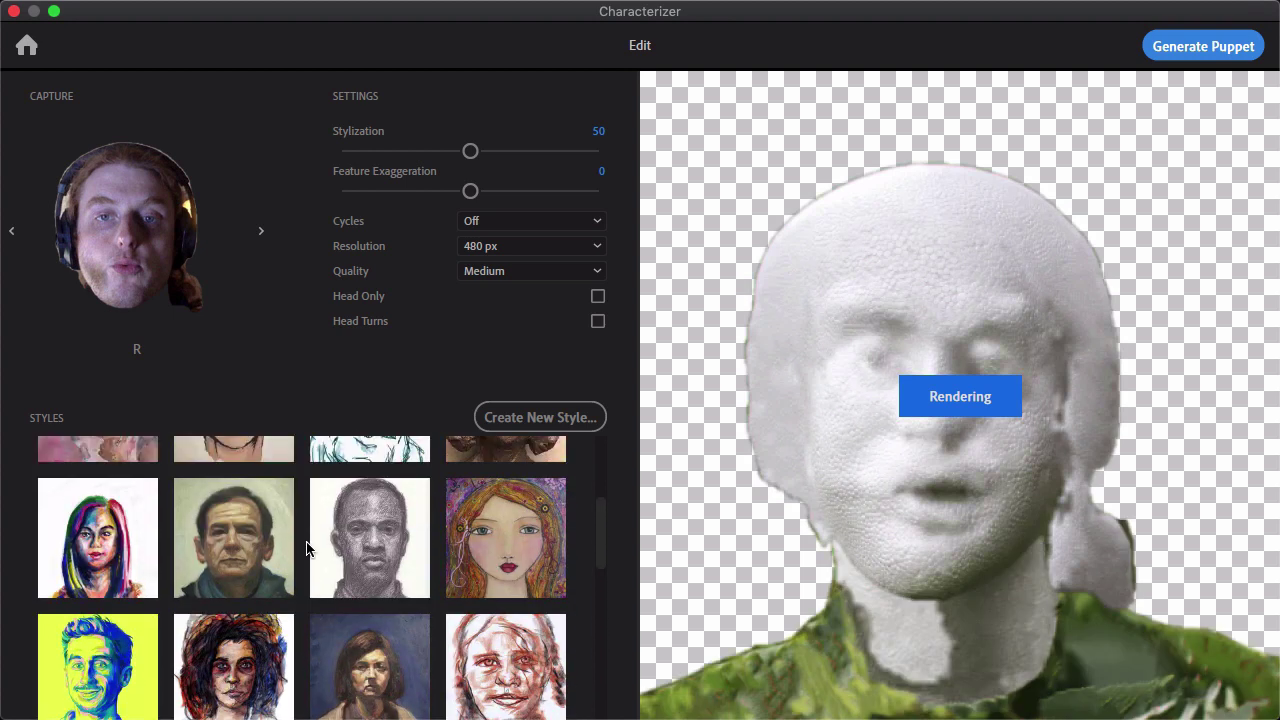
{"action": "left_click", "coordinate": [388, 563]}
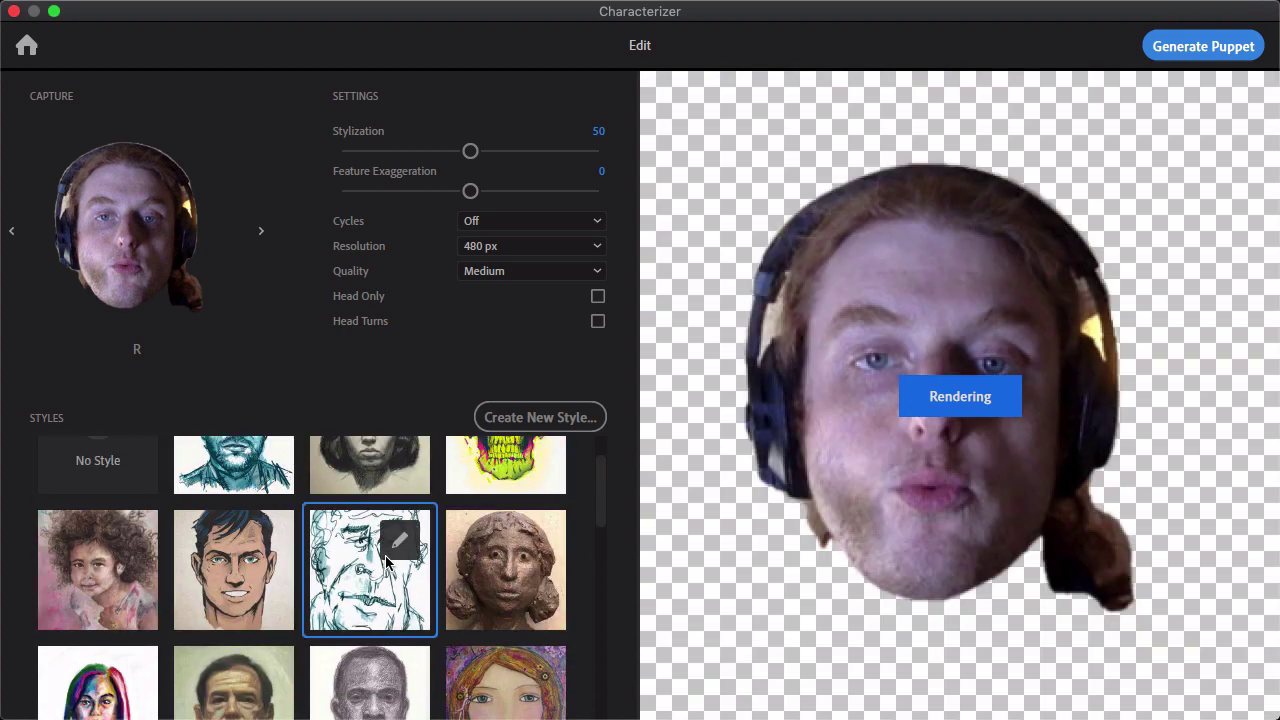
{"action": "scroll", "coordinate": [330, 600], "scroll_direction": "up", "scroll_amount": 2}
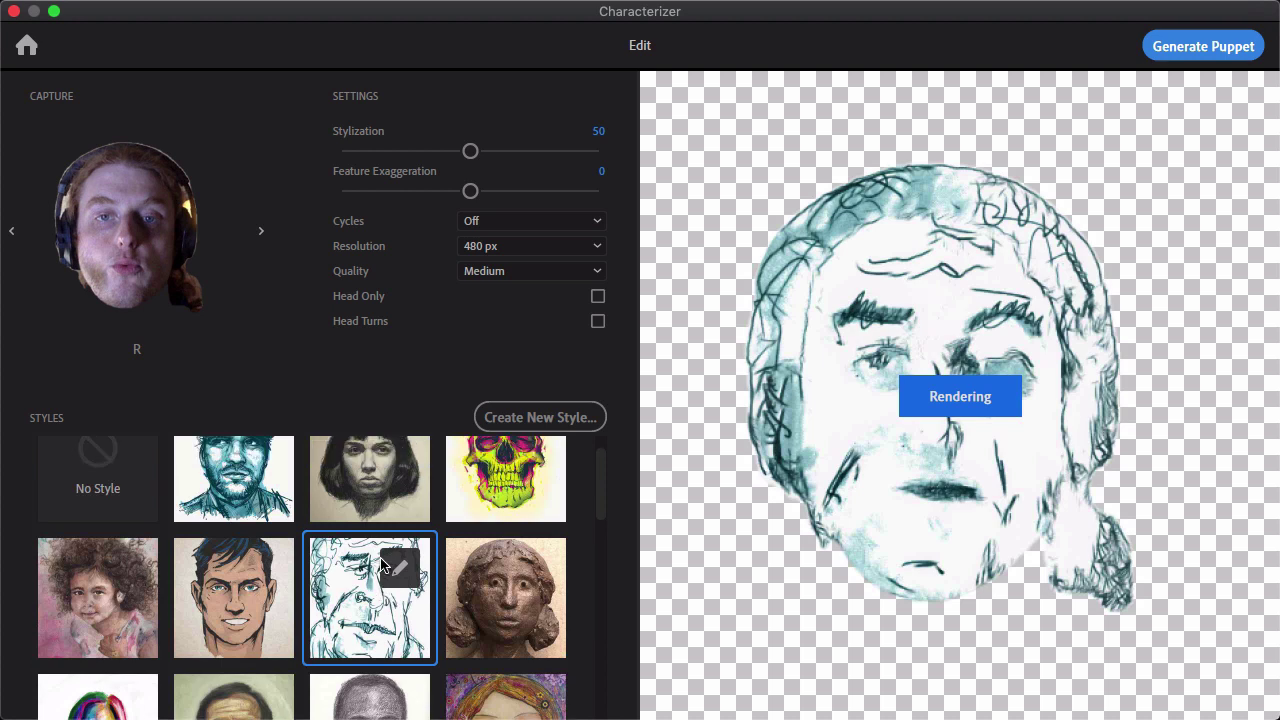
{"action": "left_click", "coordinate": [247, 636]}
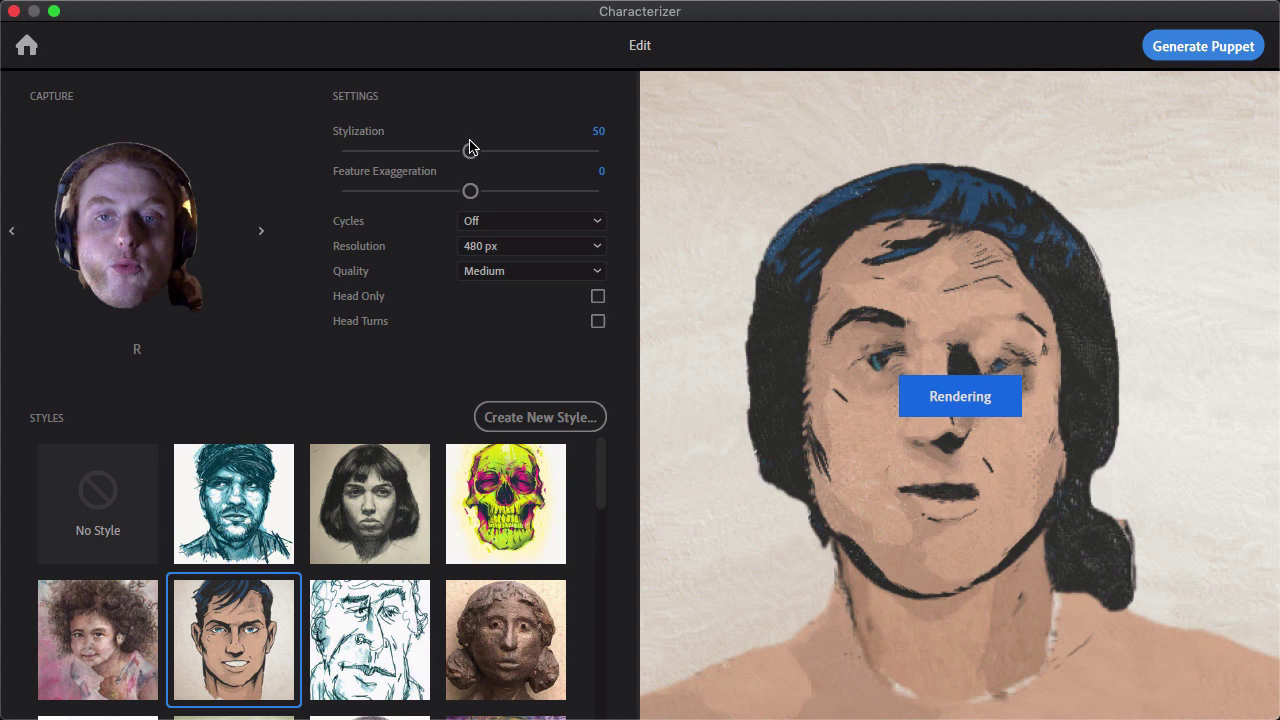
Set Stylization to 100 and Feature Exaggeration to -16 in the style settings
{"action": "left_click_drag", "start_coordinate": [469, 152], "coordinate": [444, 152]}
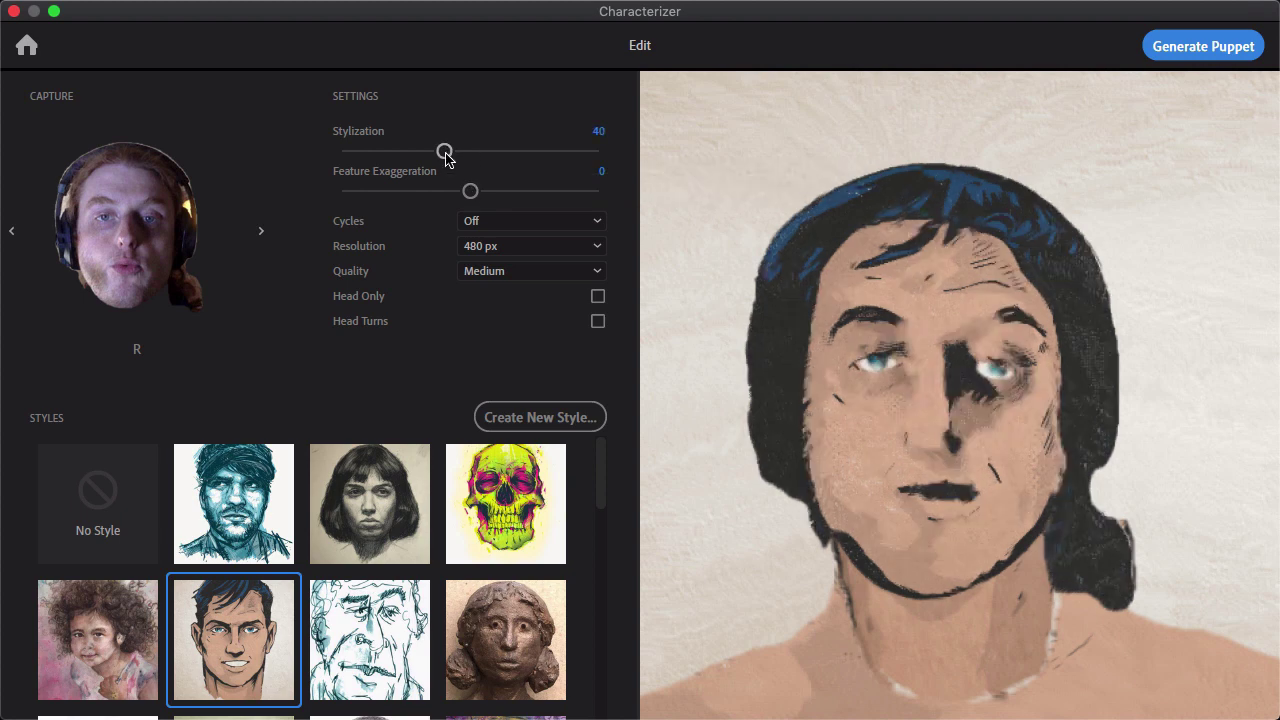
{"action": "left_click_drag", "start_coordinate": [446, 157], "coordinate": [357, 157]}
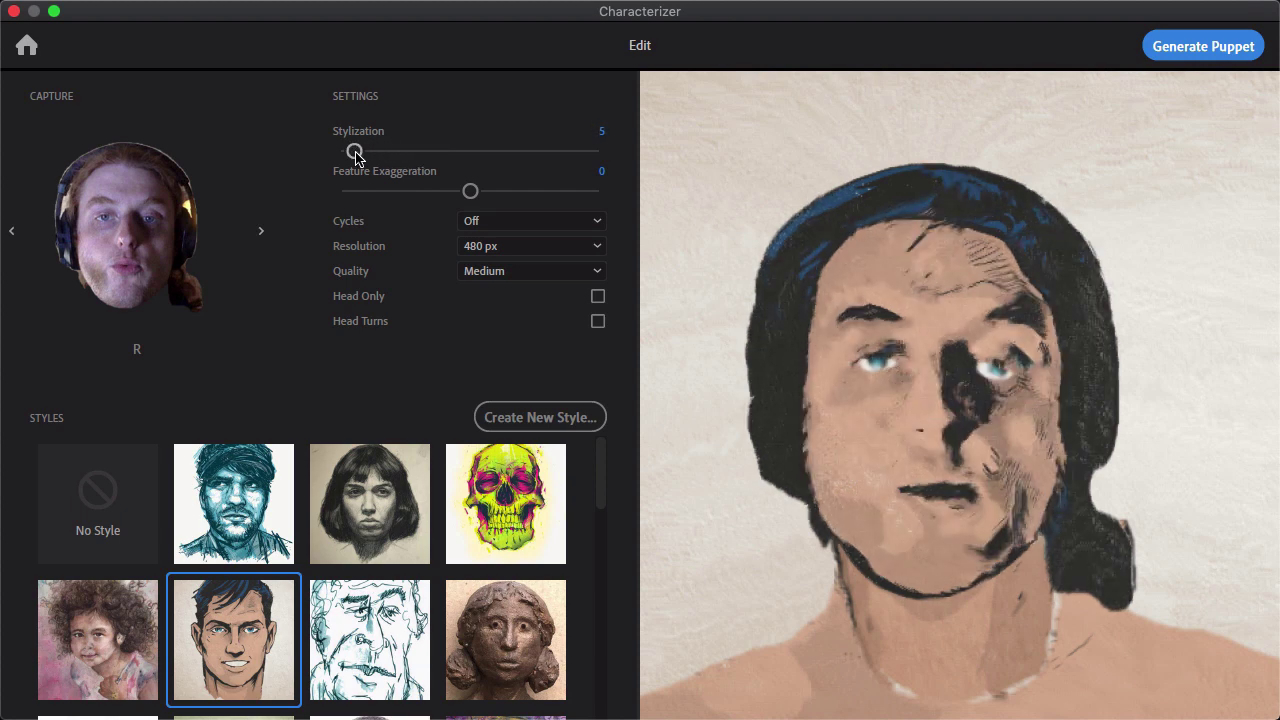
{"action": "left_click_drag", "start_coordinate": [357, 157], "coordinate": [600, 163]}
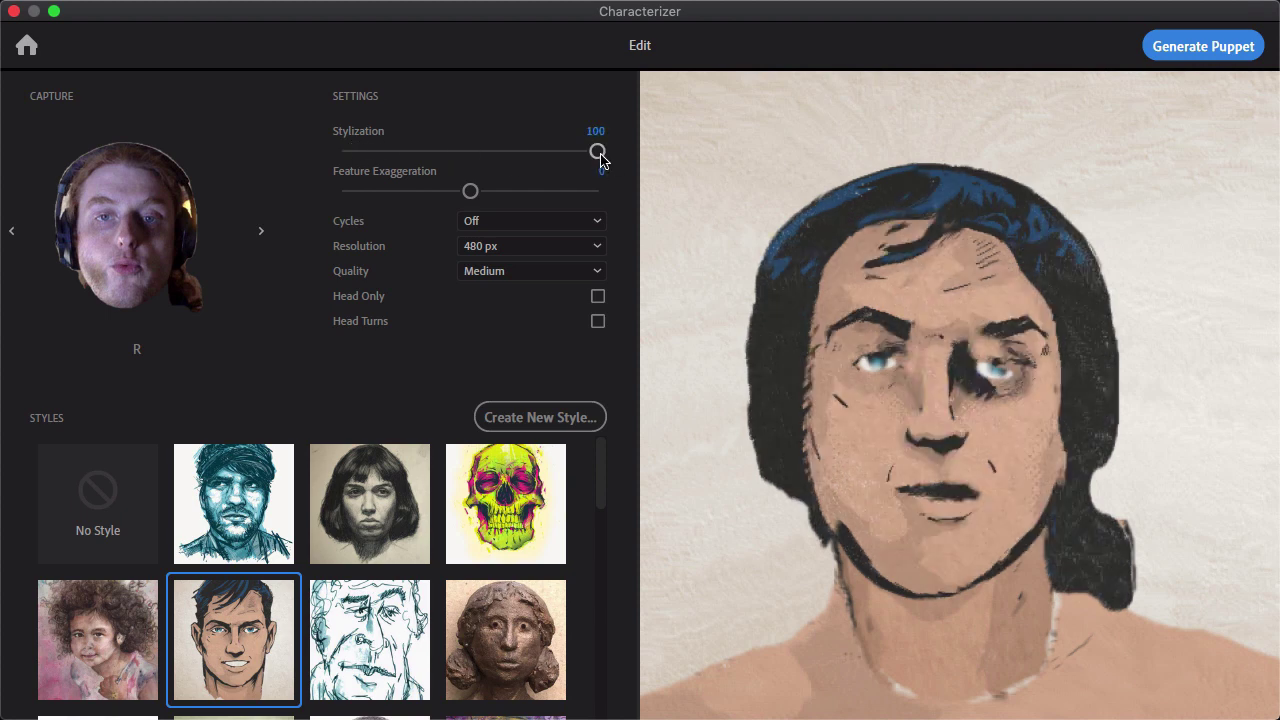
{"action": "mouse_move", "coordinate": [474, 194]}
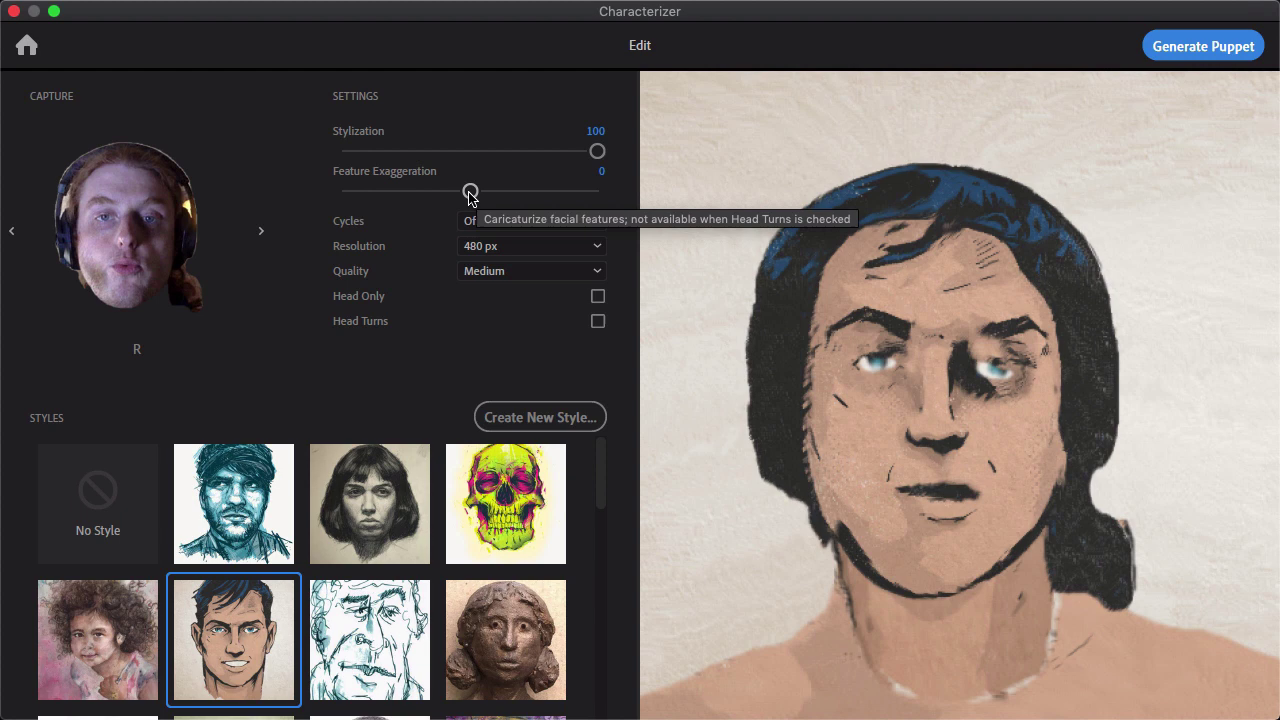
{"action": "left_click_drag", "start_coordinate": [474, 194], "coordinate": [554, 194]}
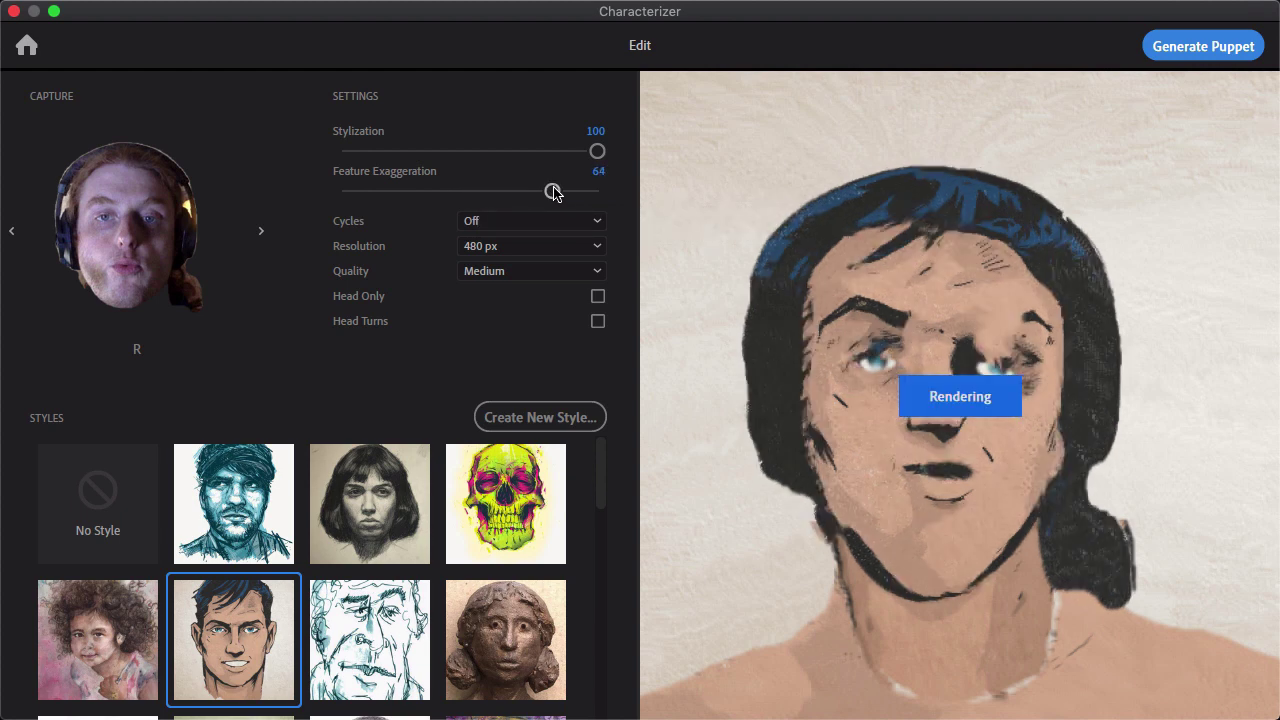
{"action": "left_click_drag", "start_coordinate": [554, 192], "coordinate": [450, 192]}
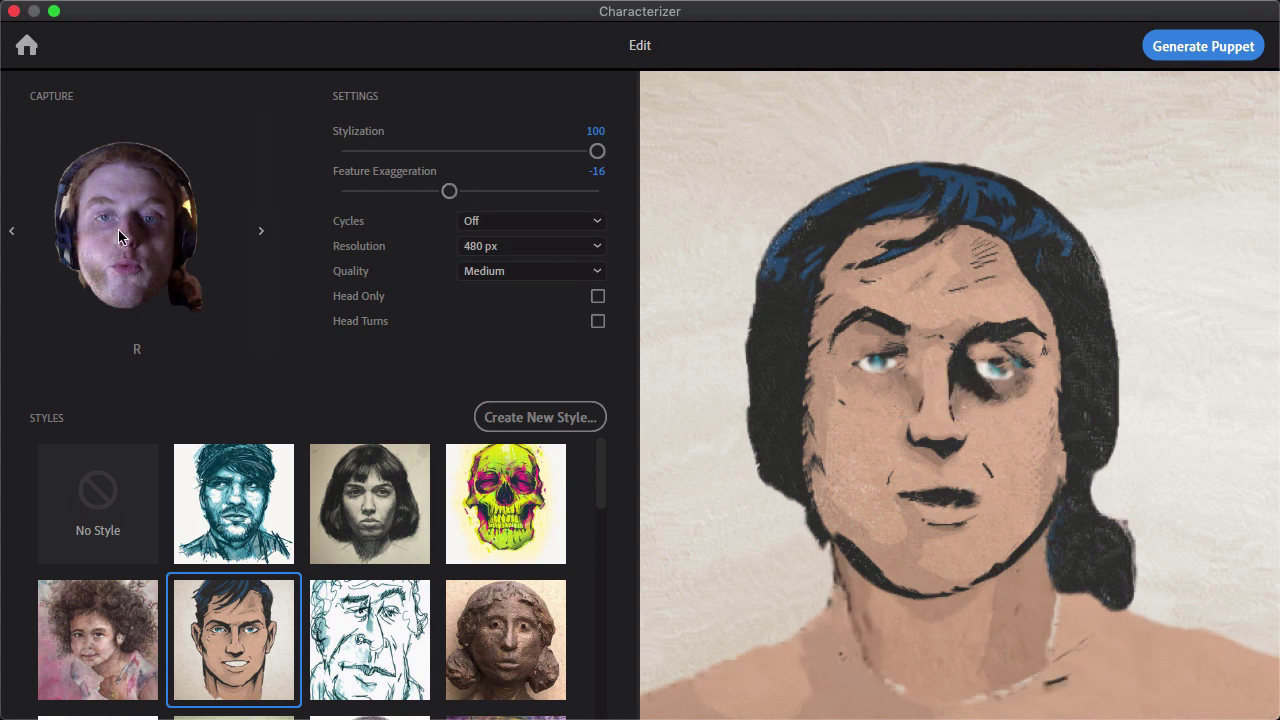
{"action": "left_click", "coordinate": [530, 221]}
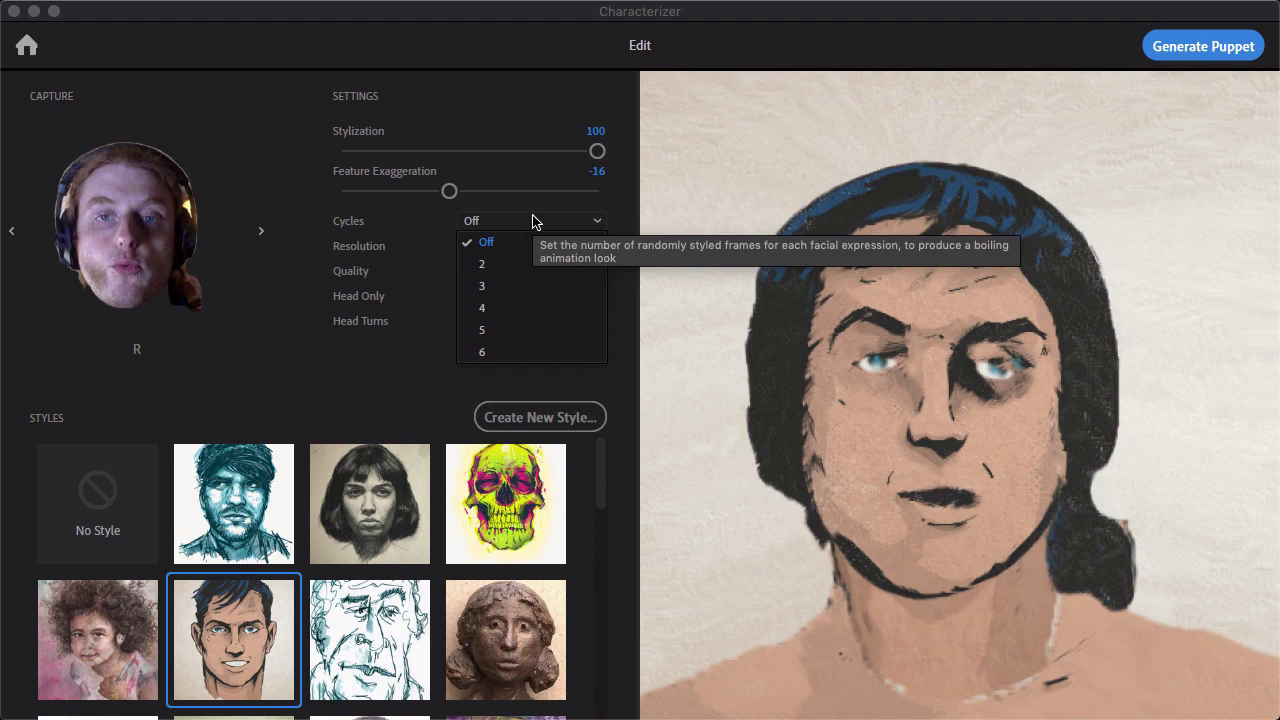
{"action": "left_click", "coordinate": [516, 263]}
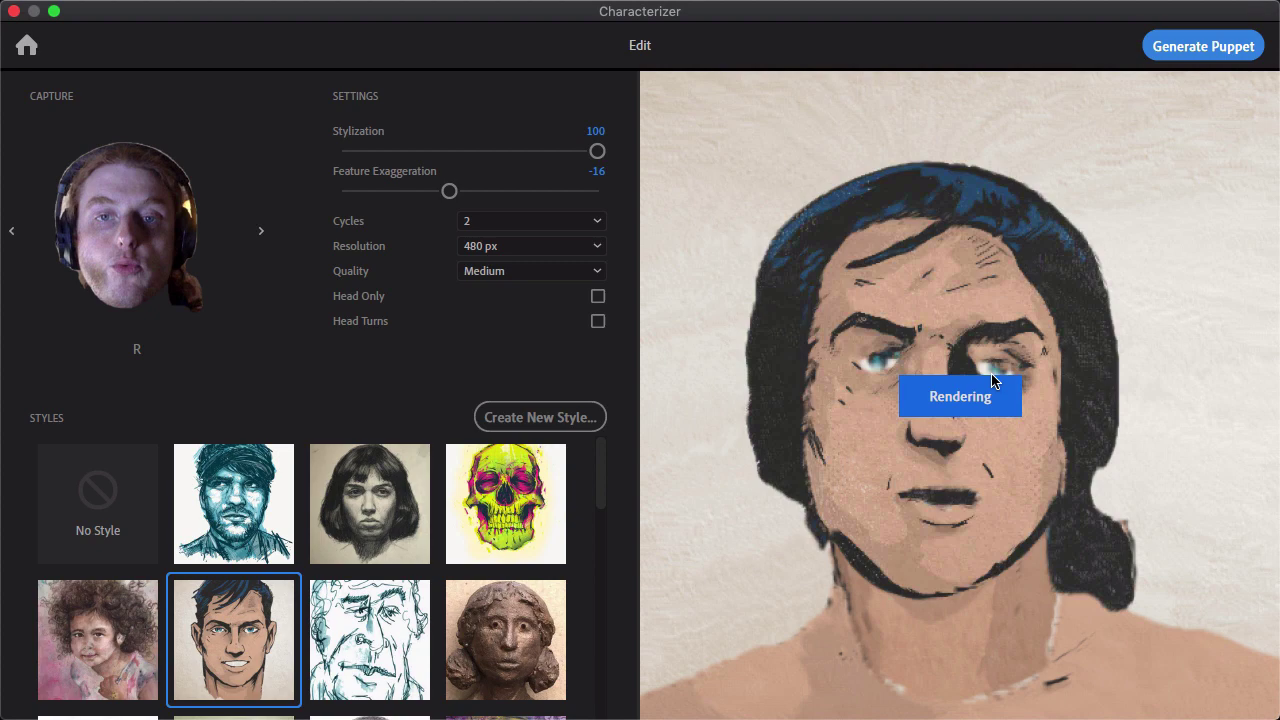
{"action": "left_click", "coordinate": [510, 221]}
{"action": "left_click", "coordinate": [490, 329]}
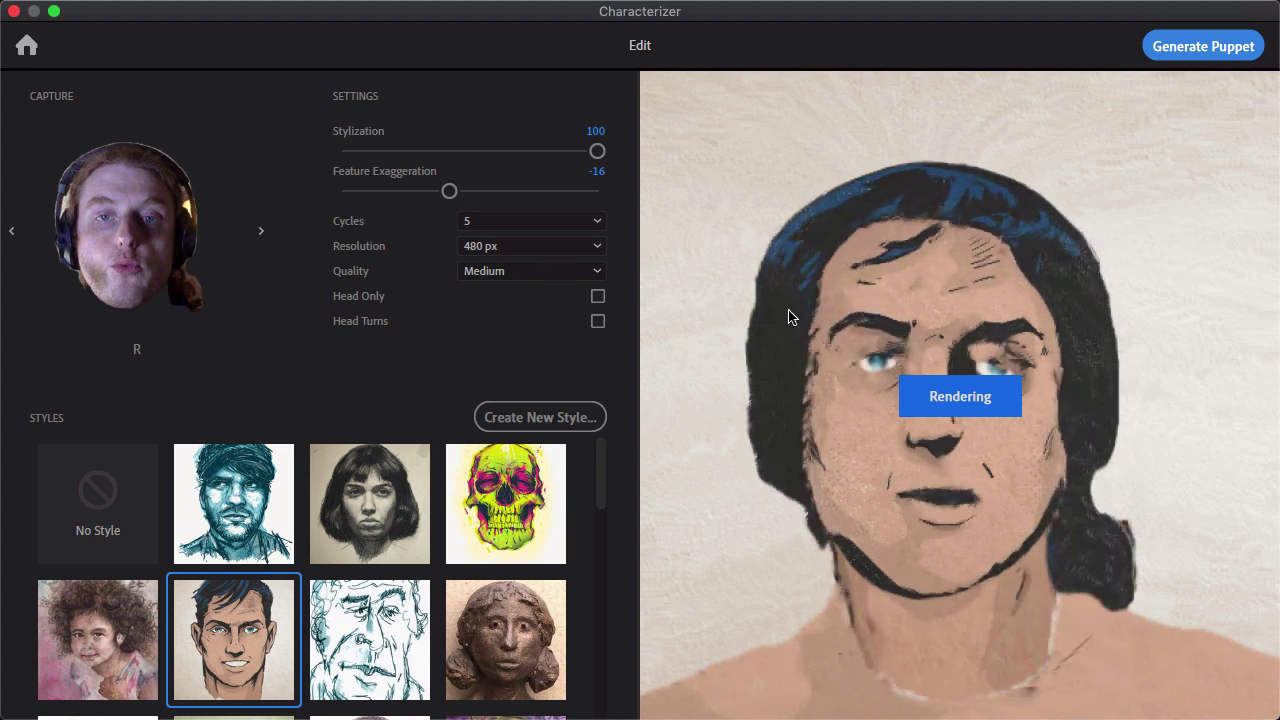
{"action": "left_click", "coordinate": [494, 222]}
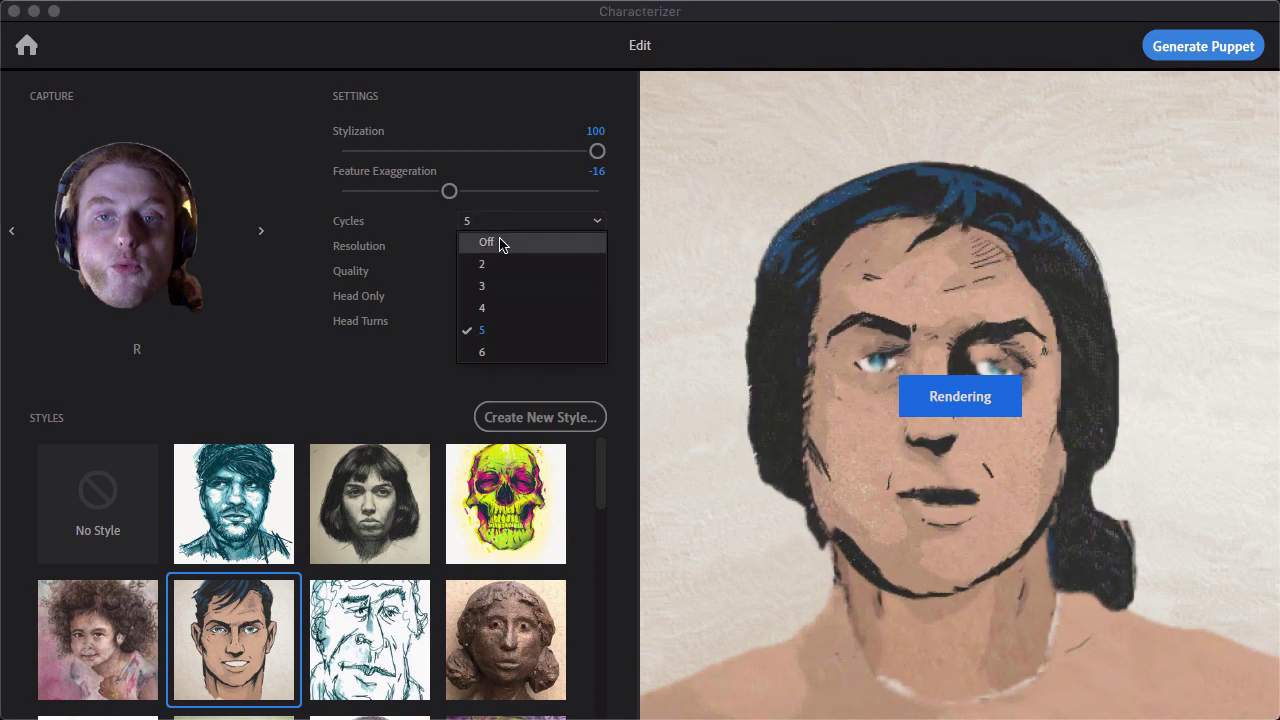
{"action": "left_click", "coordinate": [499, 243]}
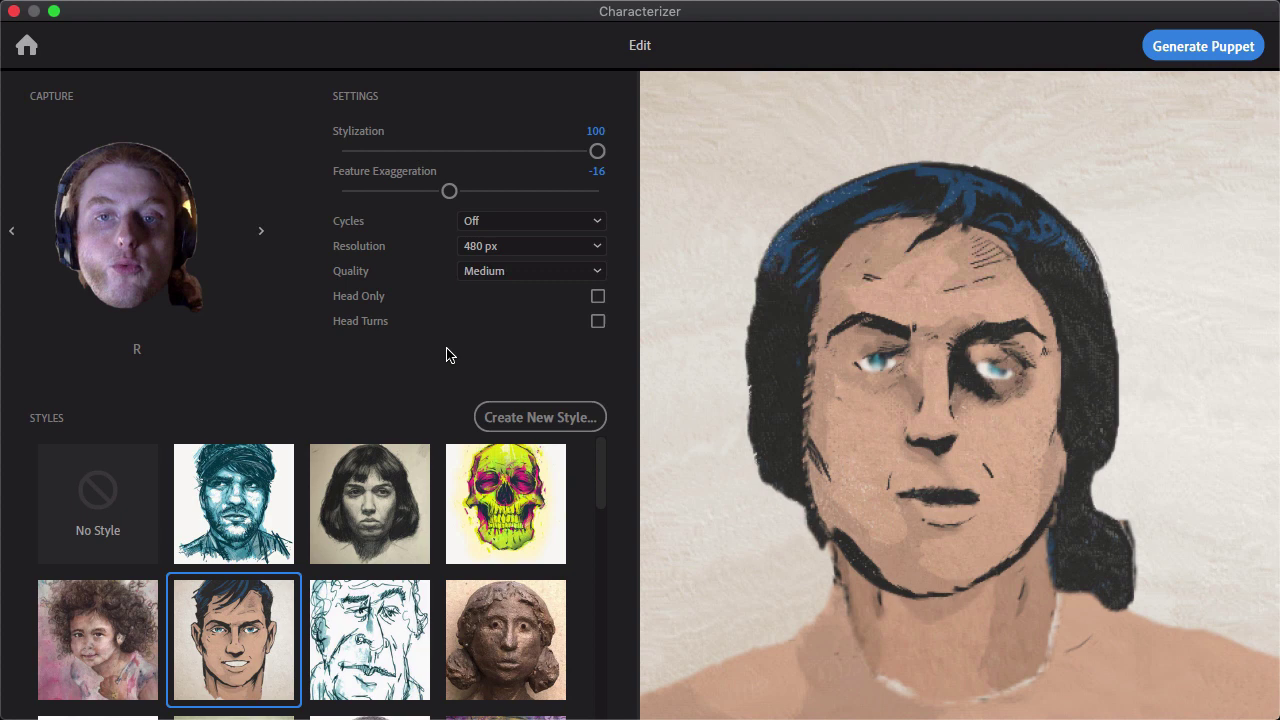
Keep Resolution and Medium Quality unchanged, and enable Head Only with Head Turns off
{"action": "left_click", "coordinate": [546, 244]}
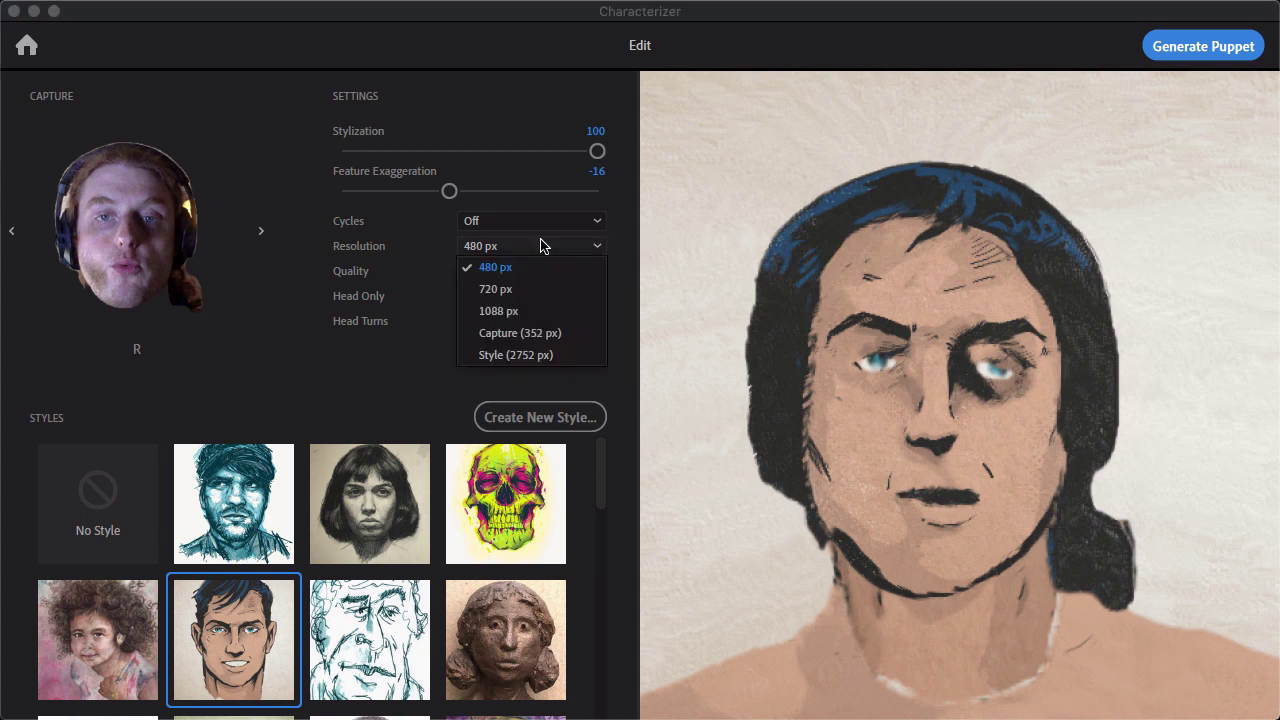
{"action": "left_click", "coordinate": [422, 393]}
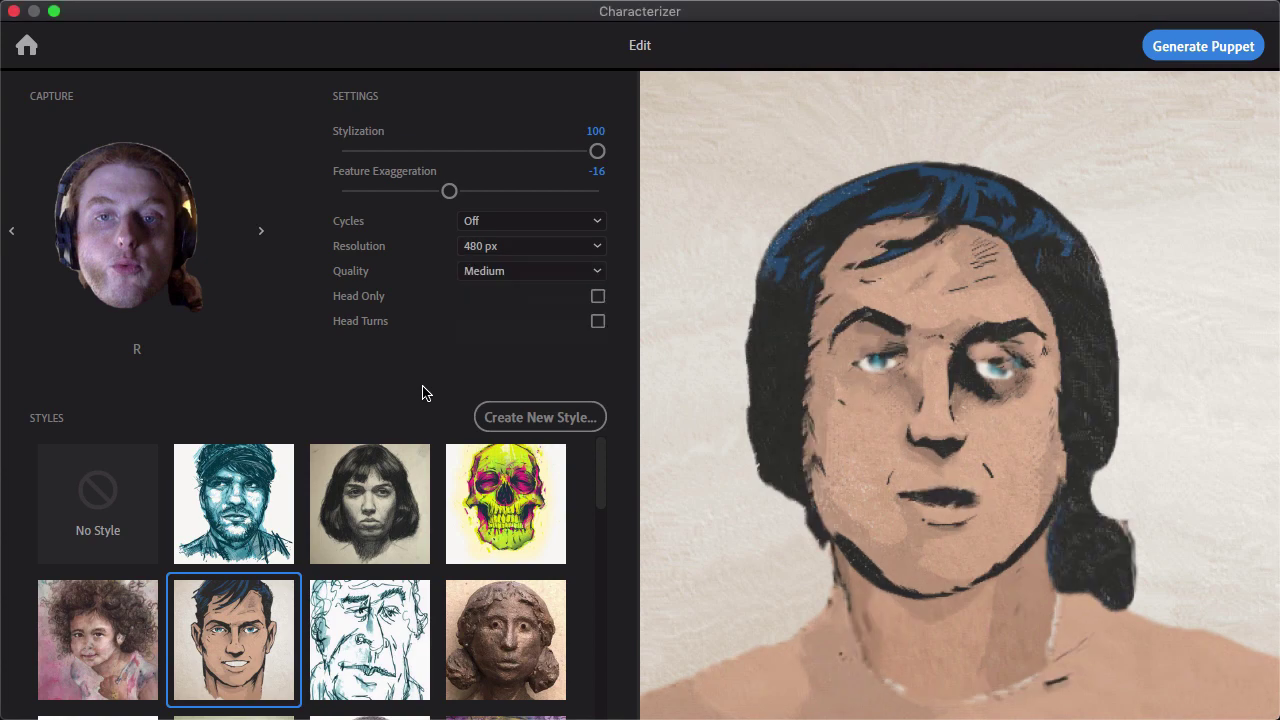
{"action": "left_click", "coordinate": [474, 279]}
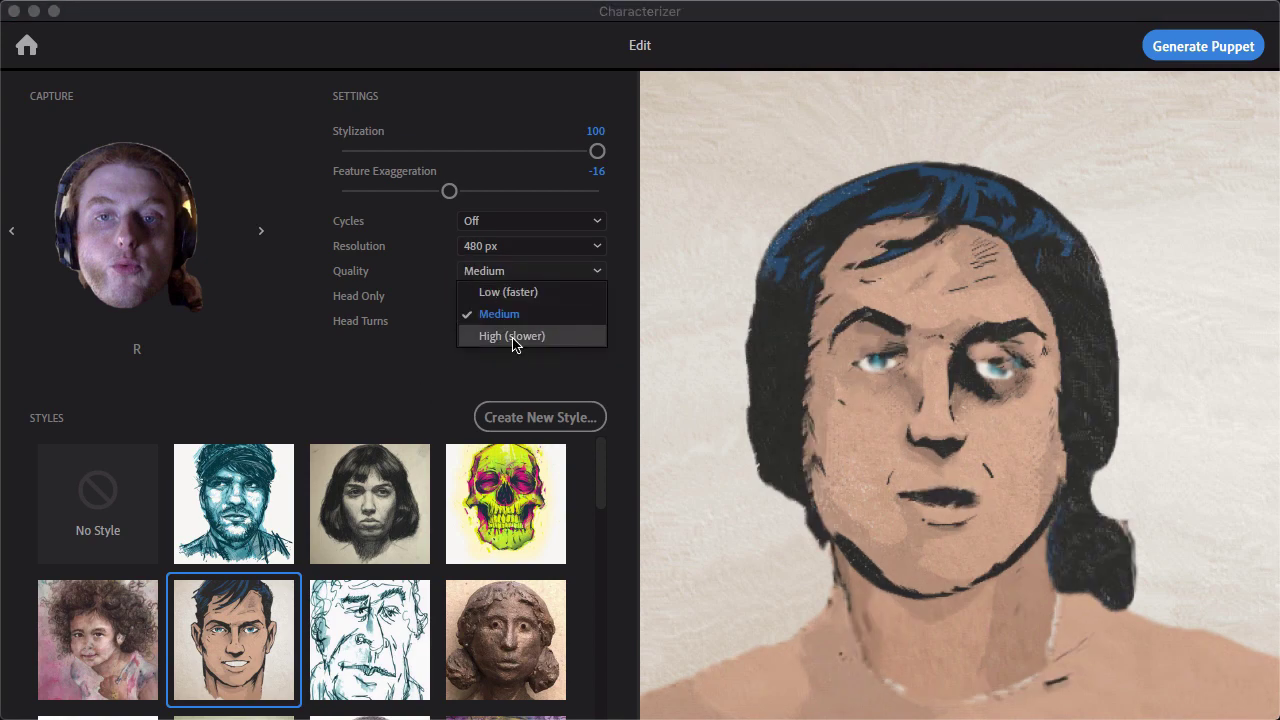
{"action": "left_click", "coordinate": [345, 356]}
{"action": "left_click", "coordinate": [598, 297]}
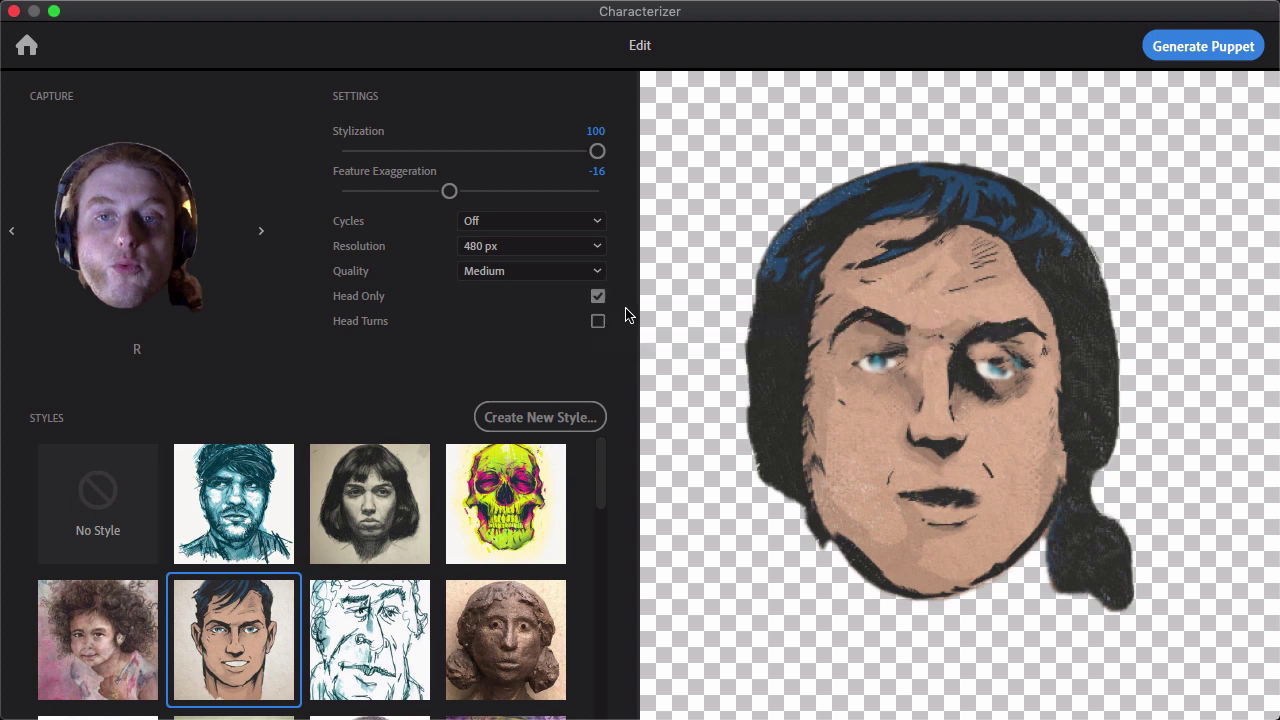
{"action": "left_click", "coordinate": [596, 299]}
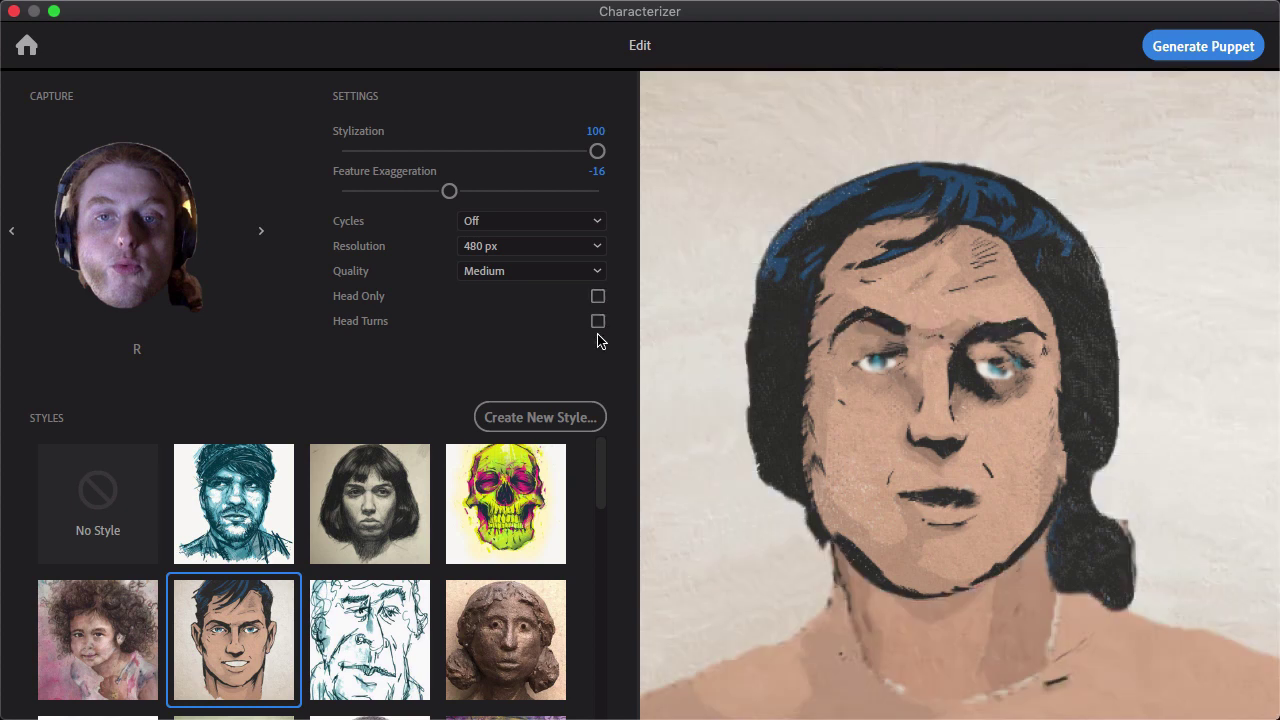
{"action": "left_click", "coordinate": [598, 321]}
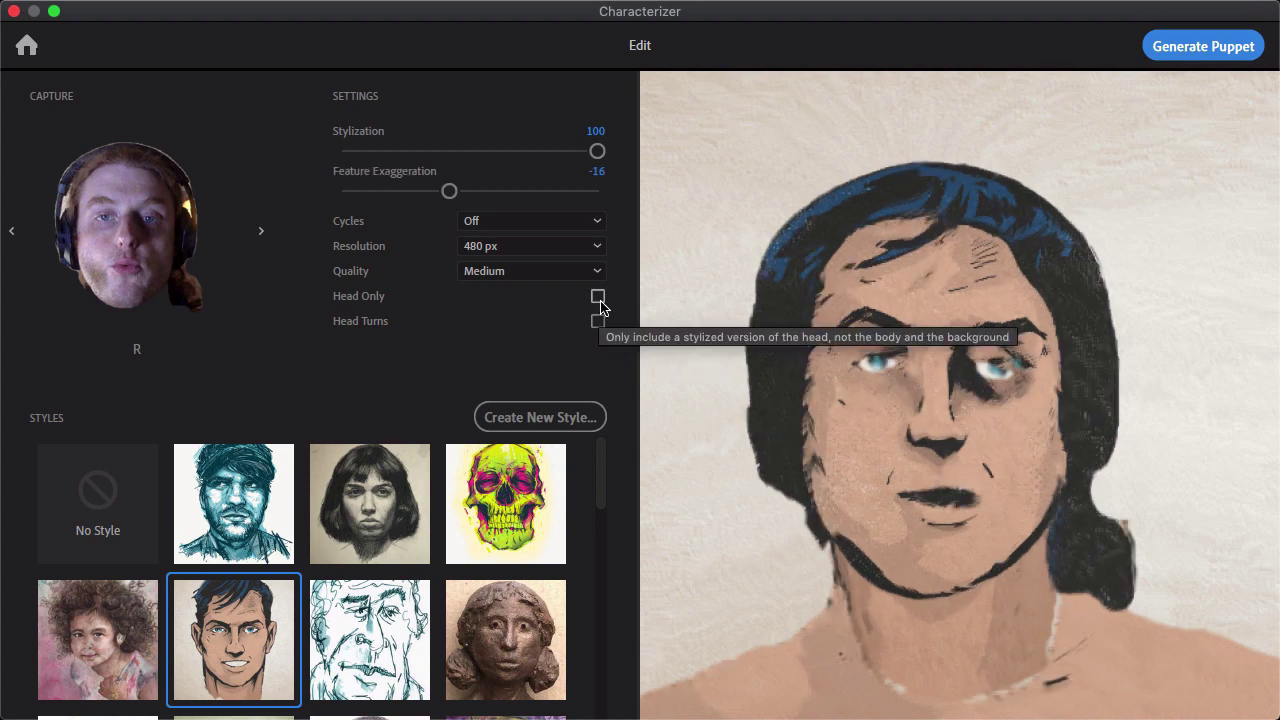
{"action": "left_click", "coordinate": [599, 301]}
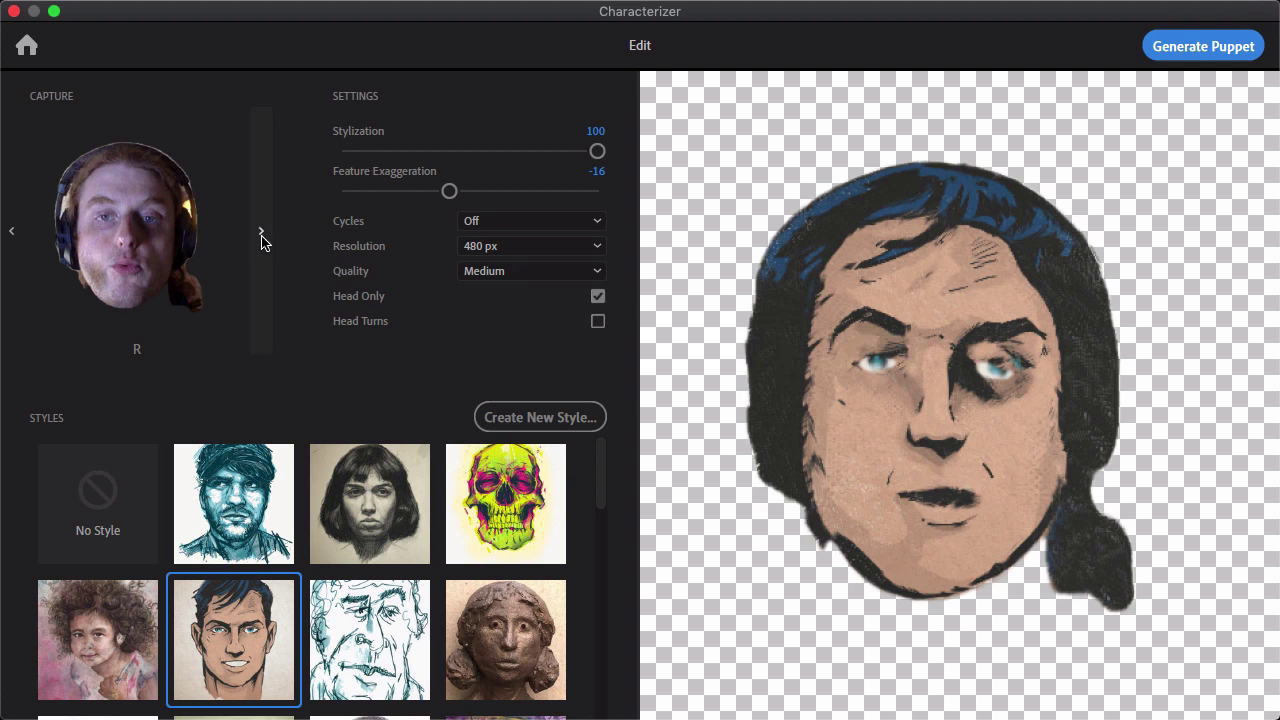
Generate the Characterizer 2 puppet in its own scene in the Record workspace
{"action": "left_click", "coordinate": [1178, 53]}
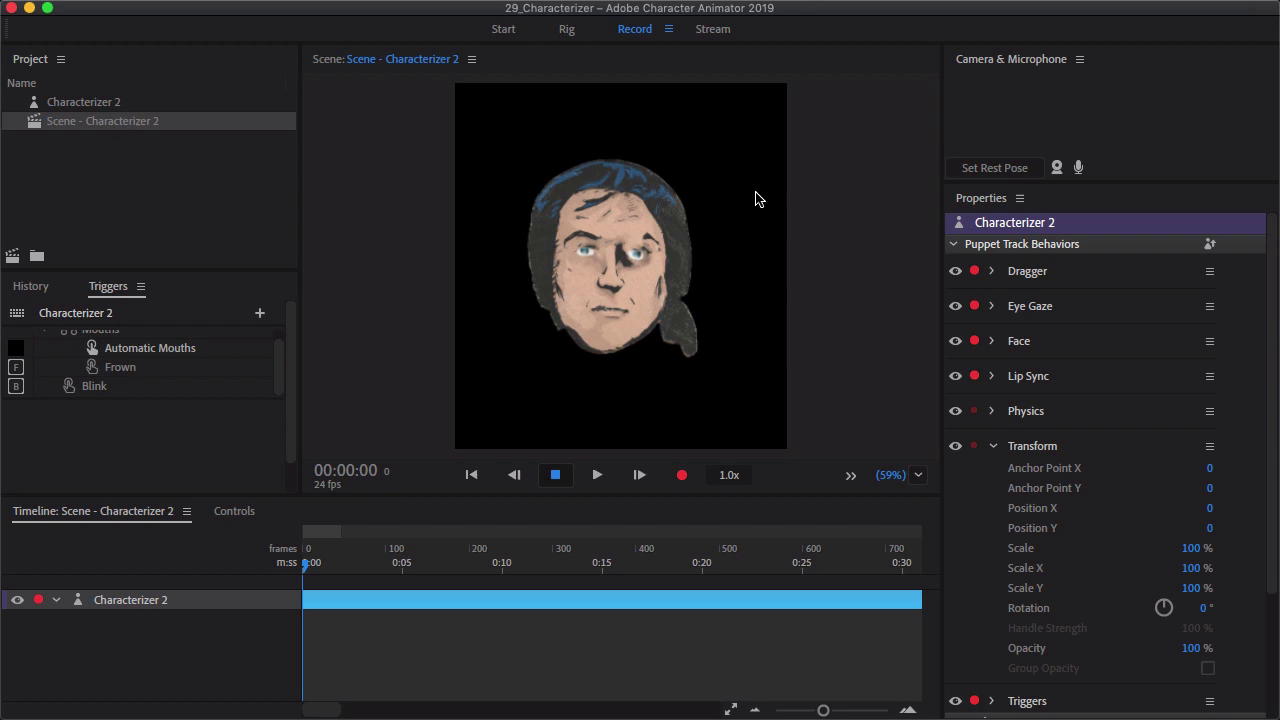
Enable the microphone in the Camera & Microphone panel
{"action": "left_click", "coordinate": [1082, 170]}
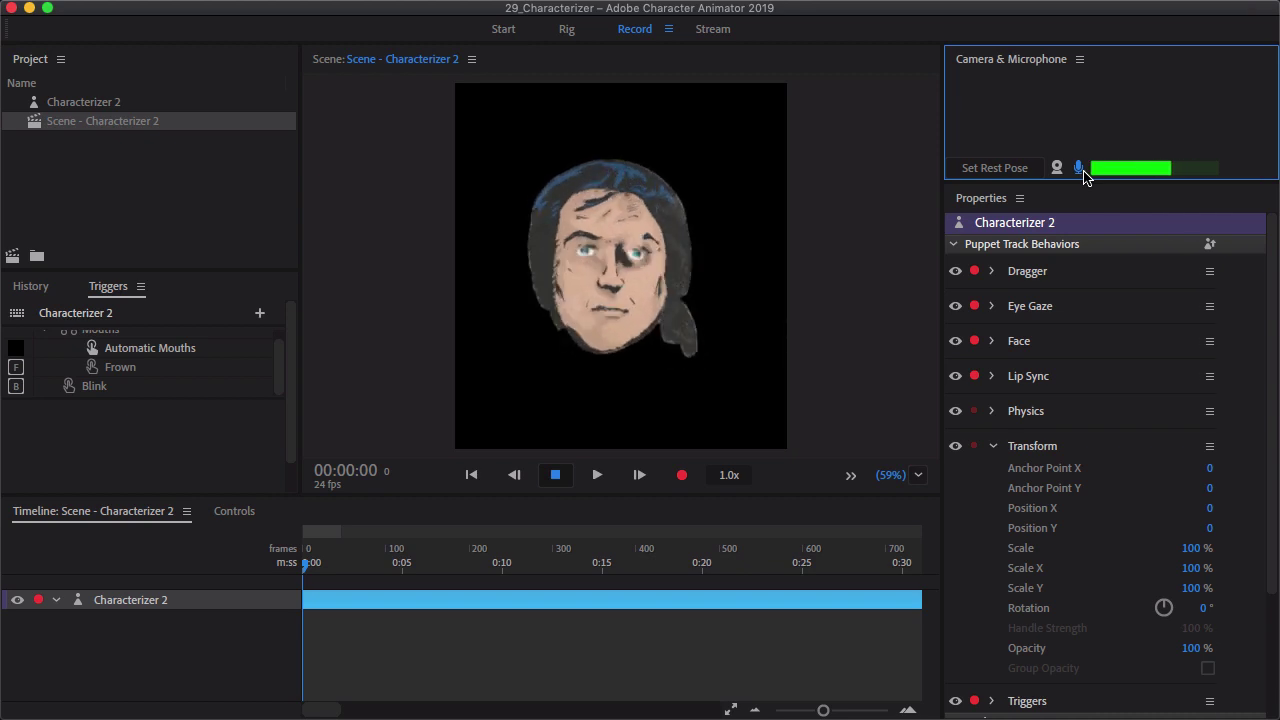
In the Rig workspace, select the puppet's Frontal head layer to show its face handles
{"action": "left_click", "coordinate": [566, 32]}
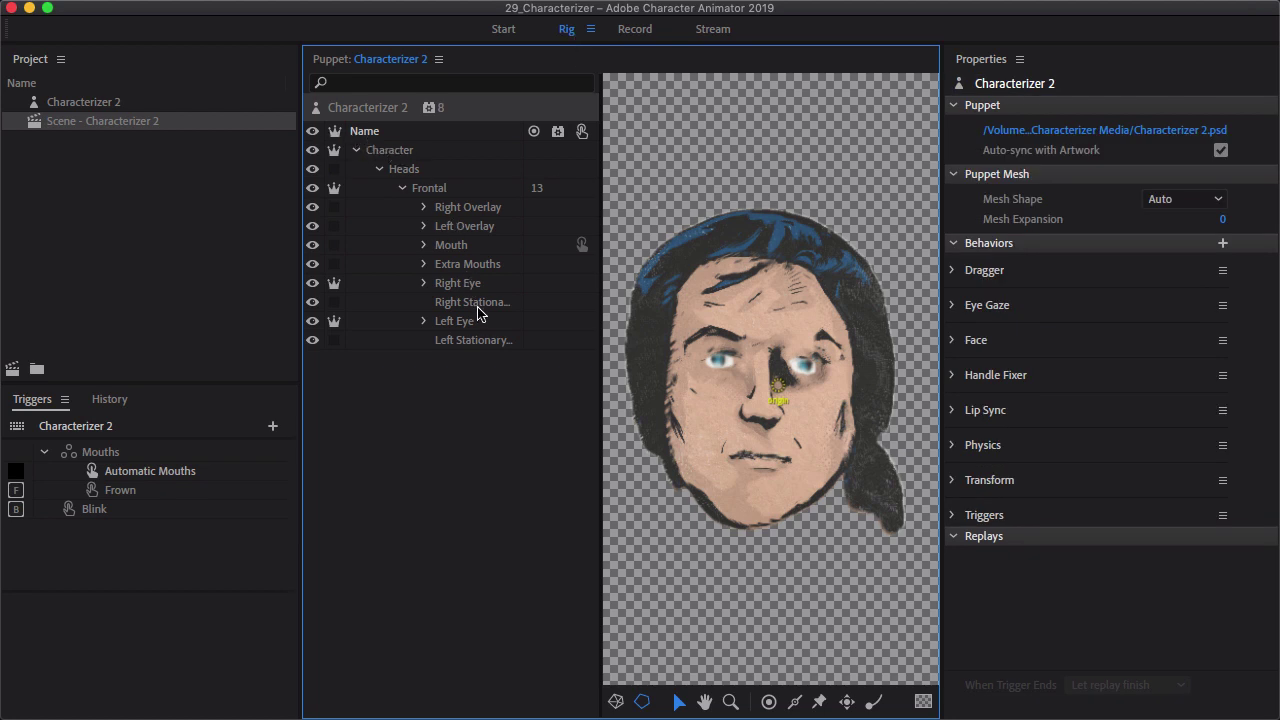
{"action": "left_click", "coordinate": [428, 189]}
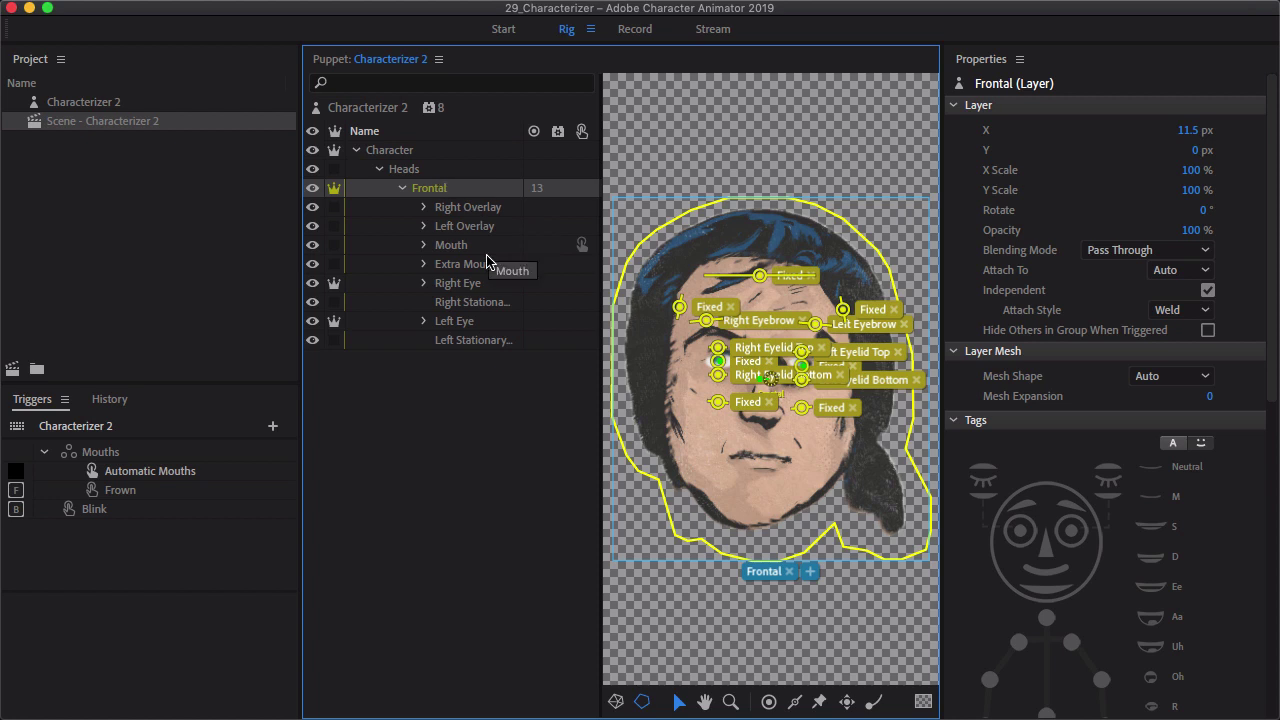
{"action": "left_click", "coordinate": [474, 408]}
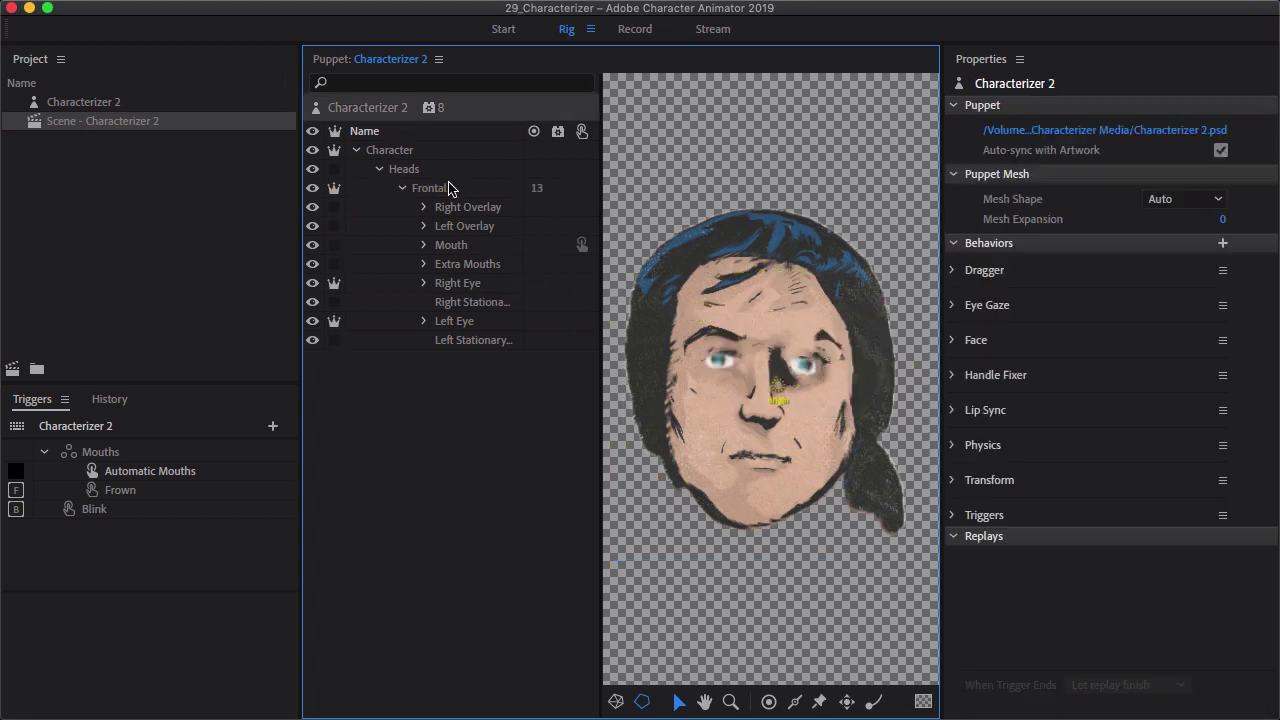
{"action": "left_click", "coordinate": [428, 188]}
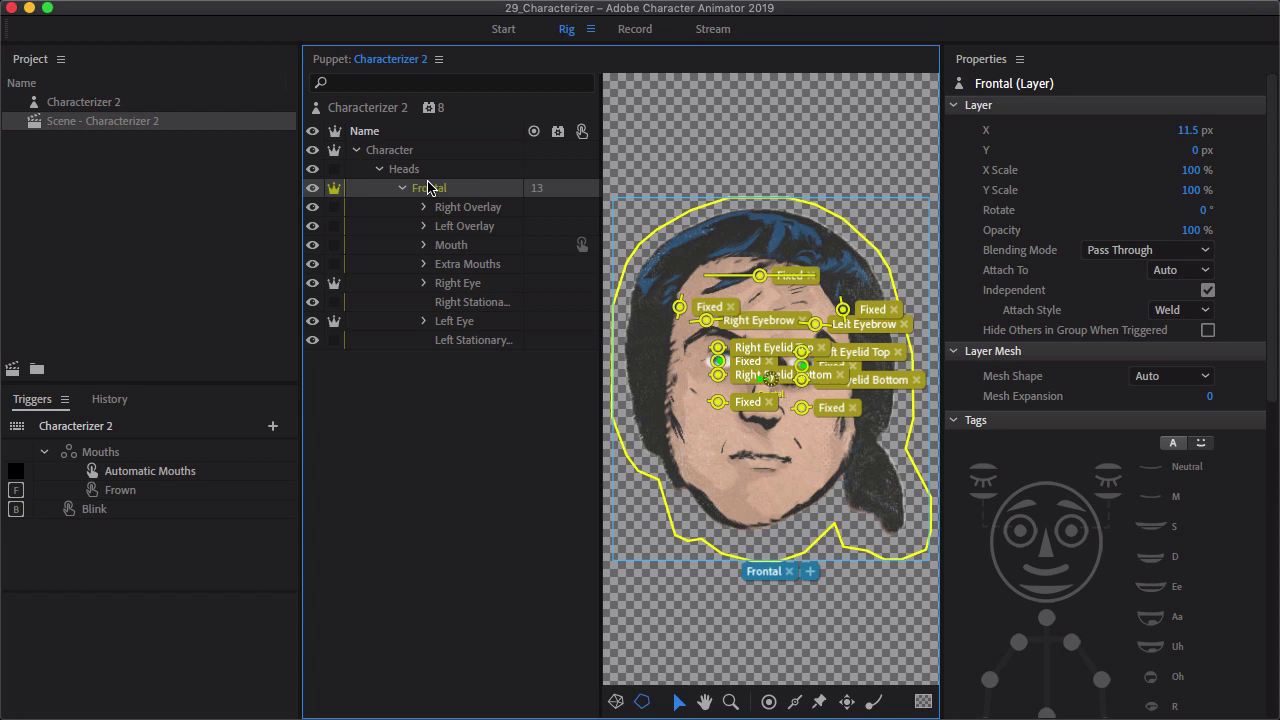
Deselect Frontal to show the Characterizer 2 puppet's behaviors, Dragger through Triggers
{"action": "left_click", "coordinate": [405, 557]}
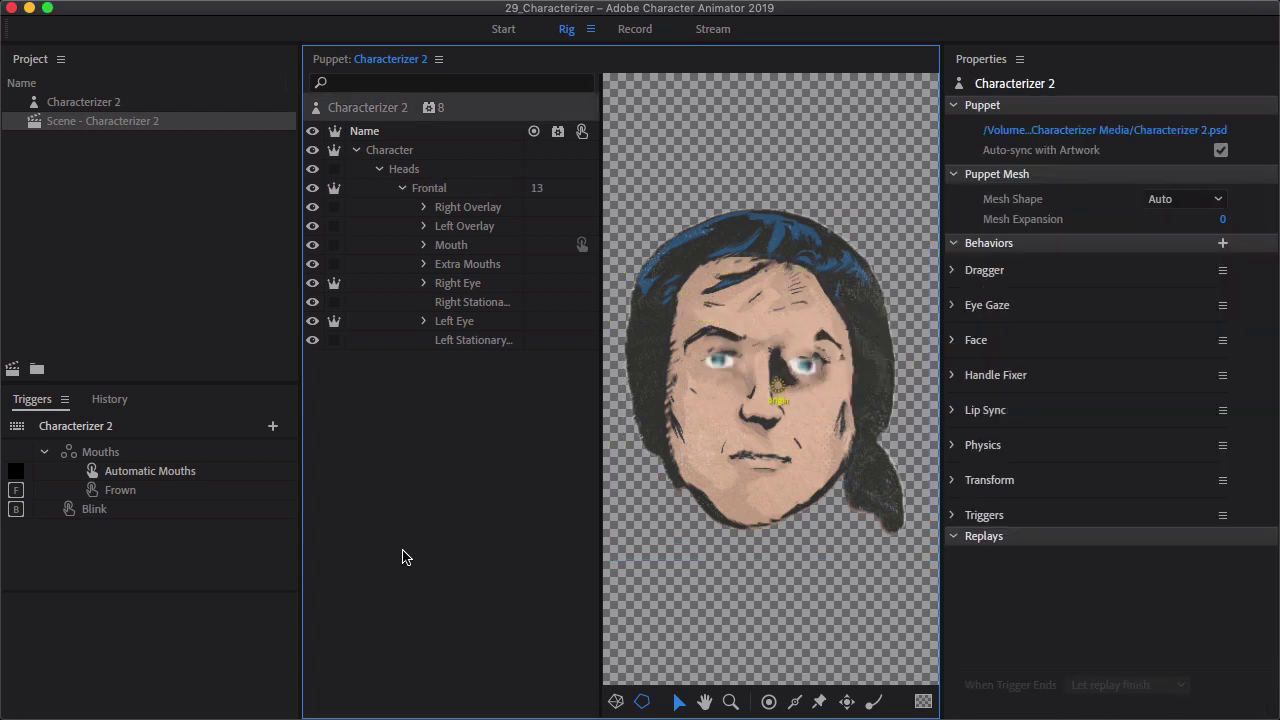